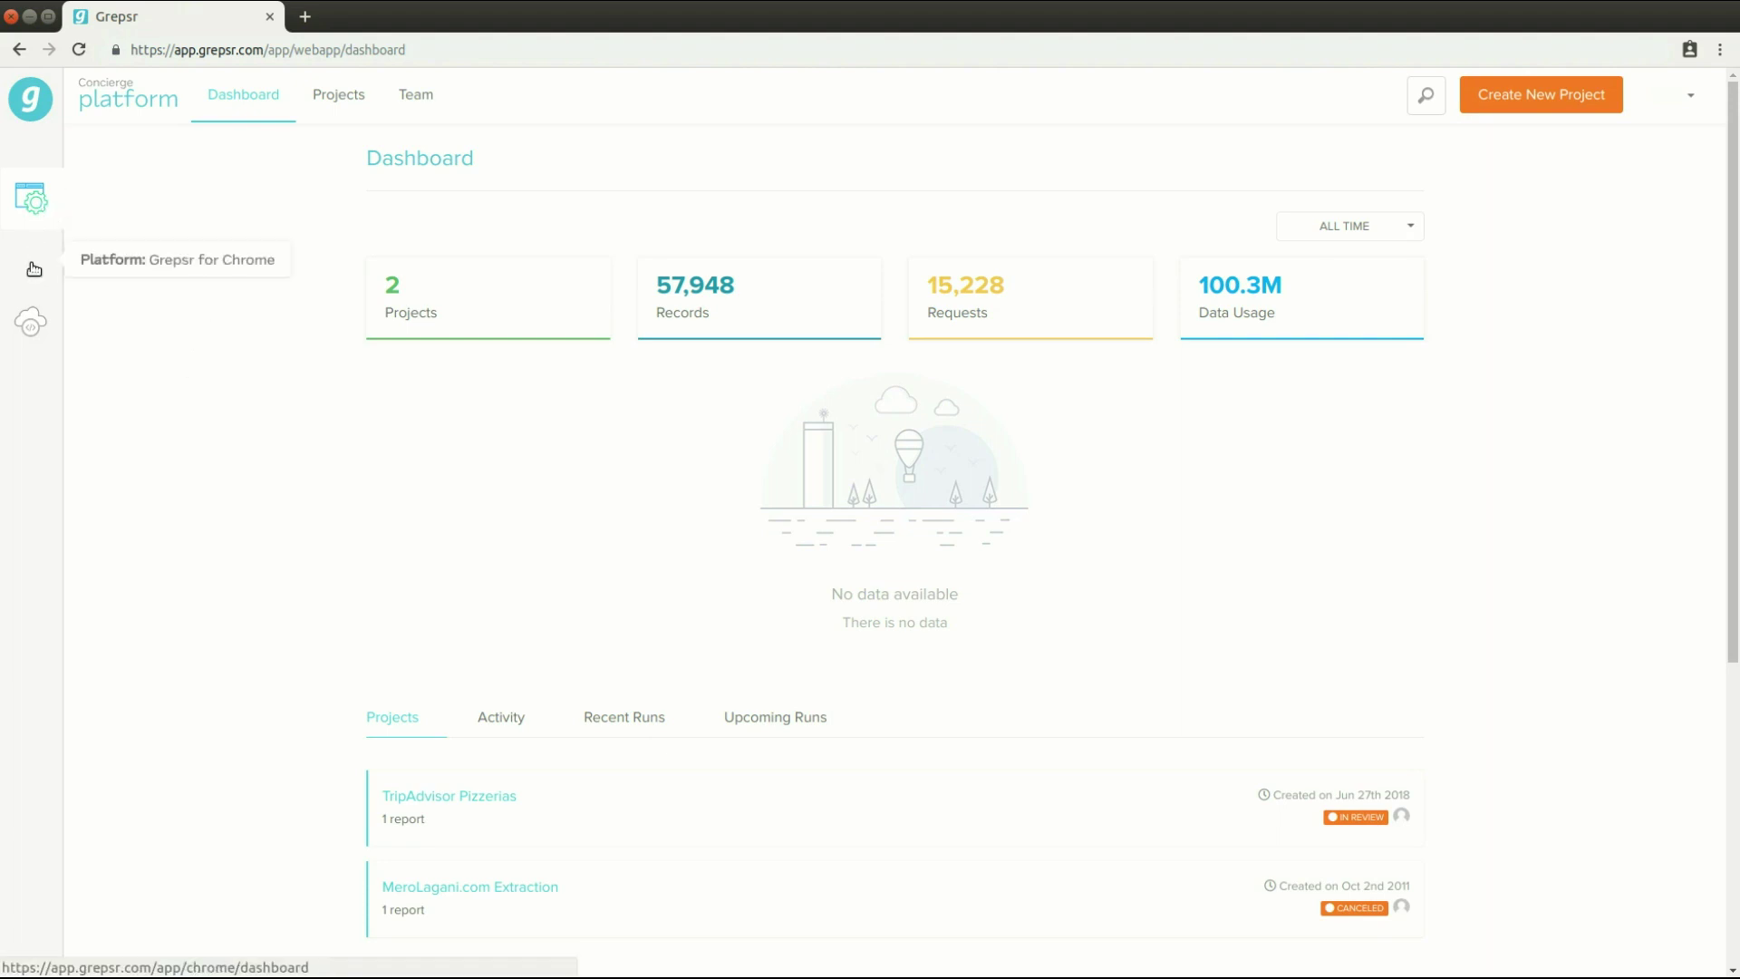
Go to grepsr.com/realtime and start Realtime sign-up with Get Started Now
click(36, 326)
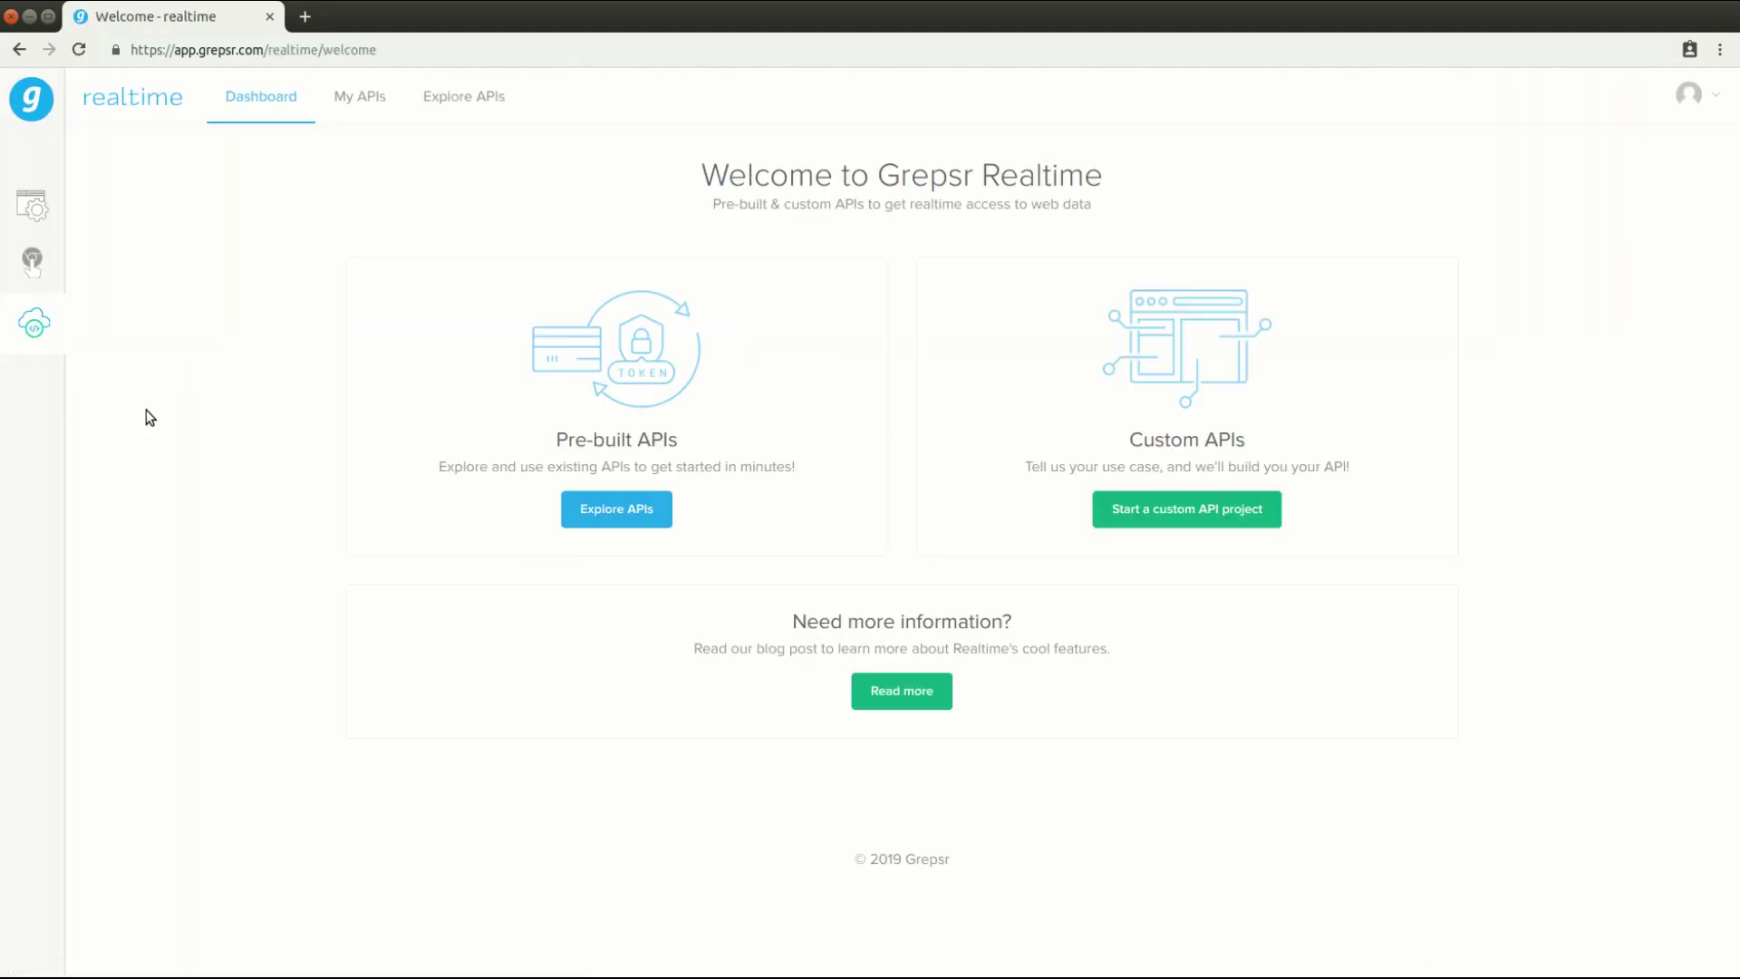
click(259, 55)
text(grep)
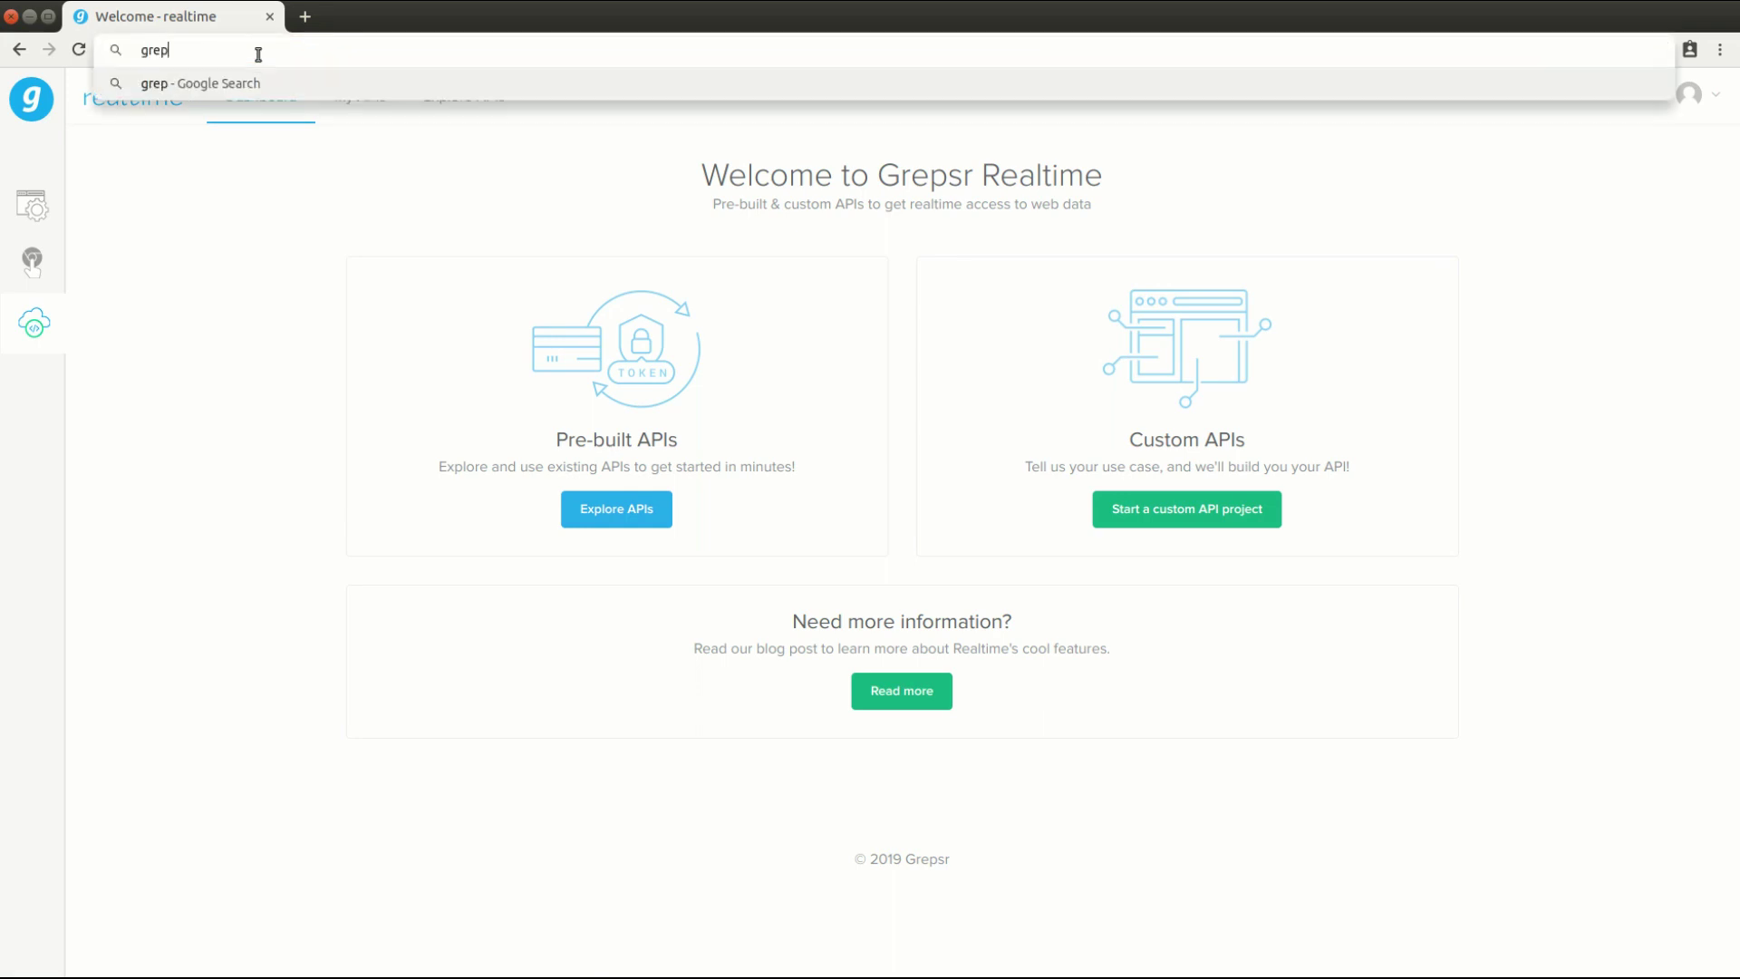
text(sr.com/realtime)
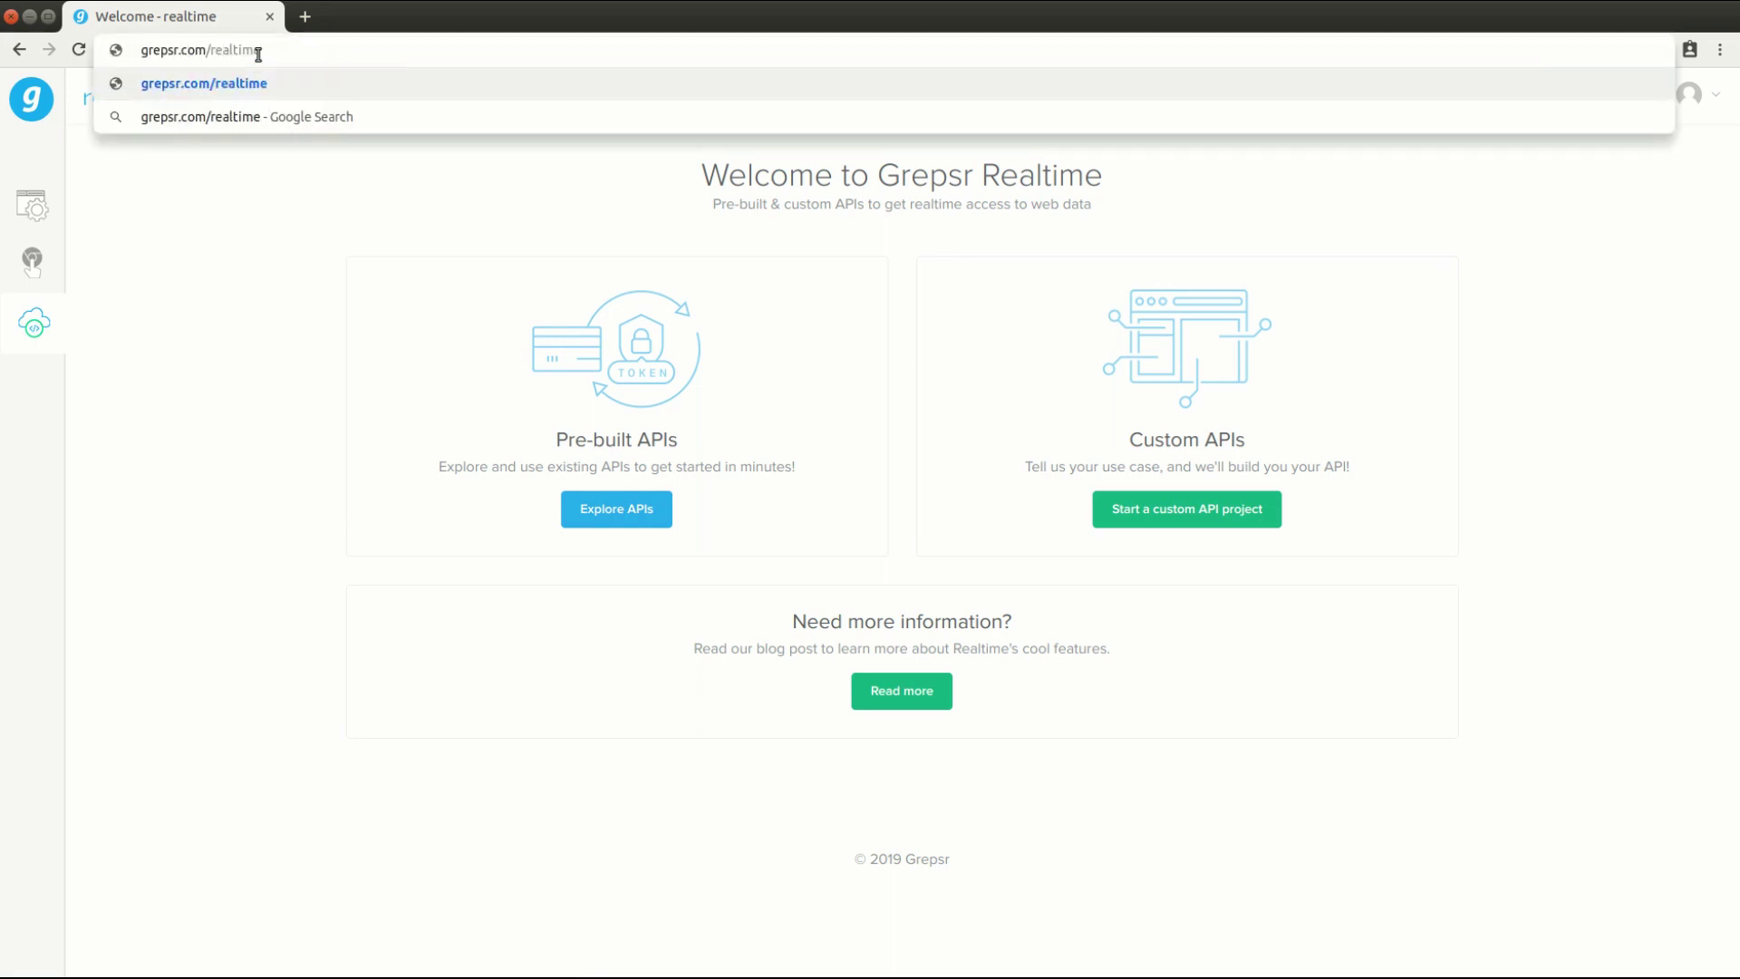
key(Return)
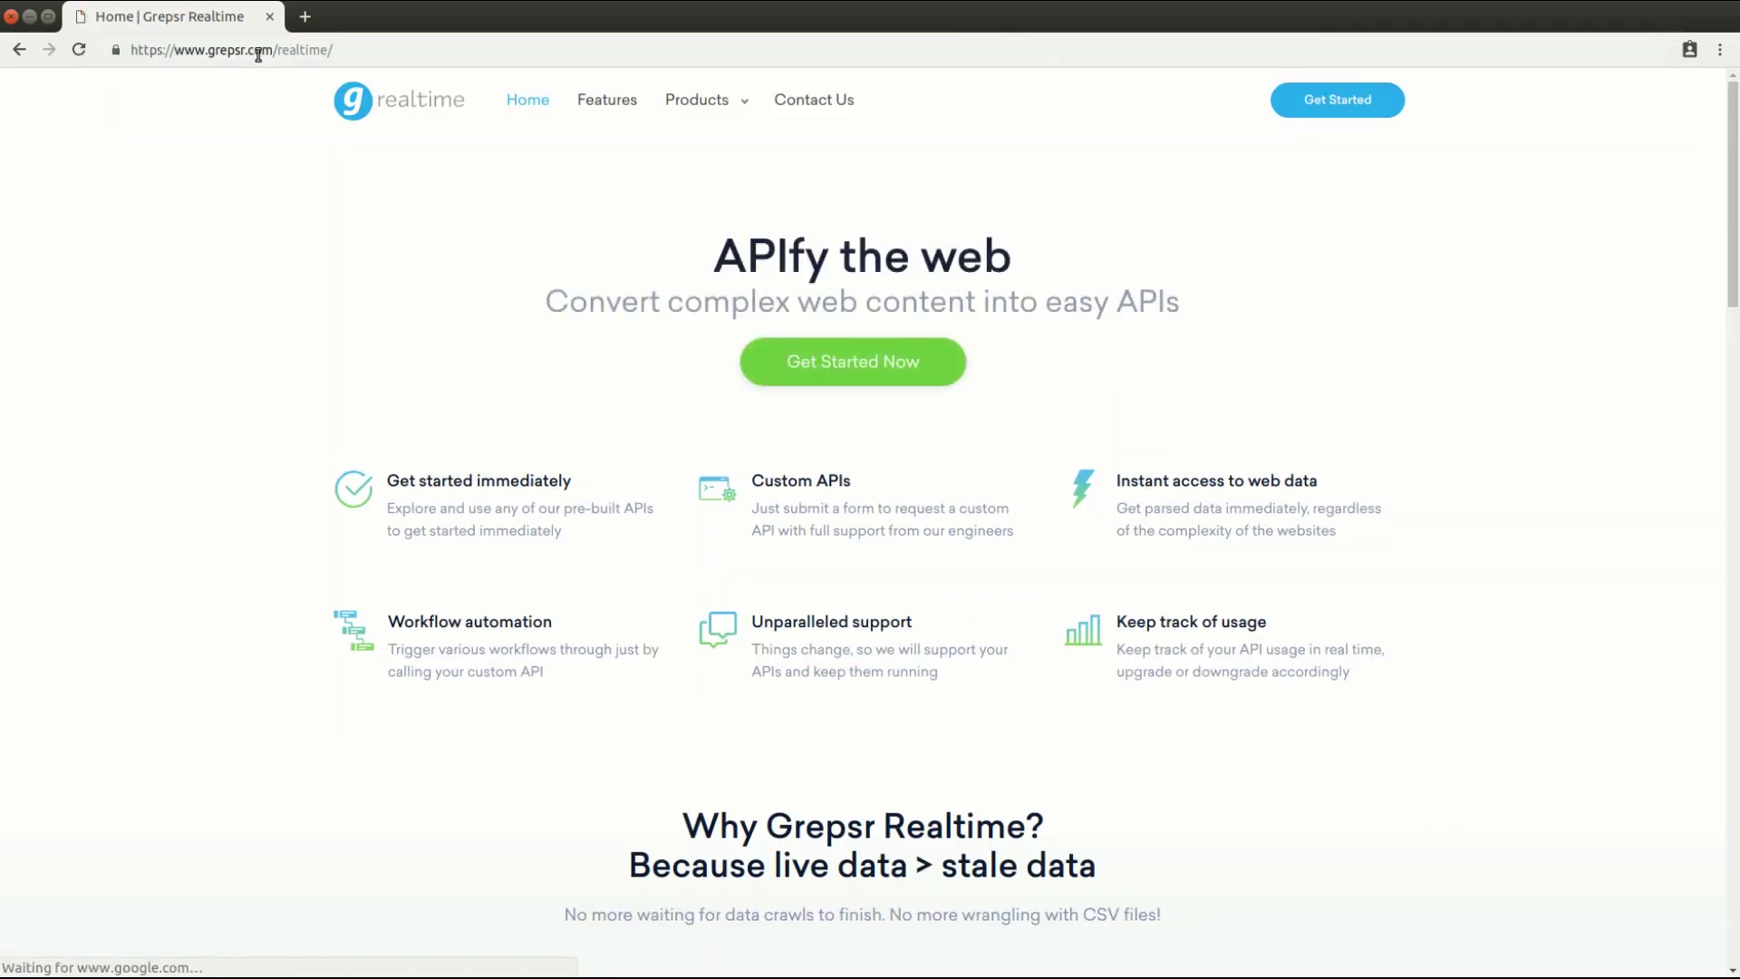
click(797, 359)
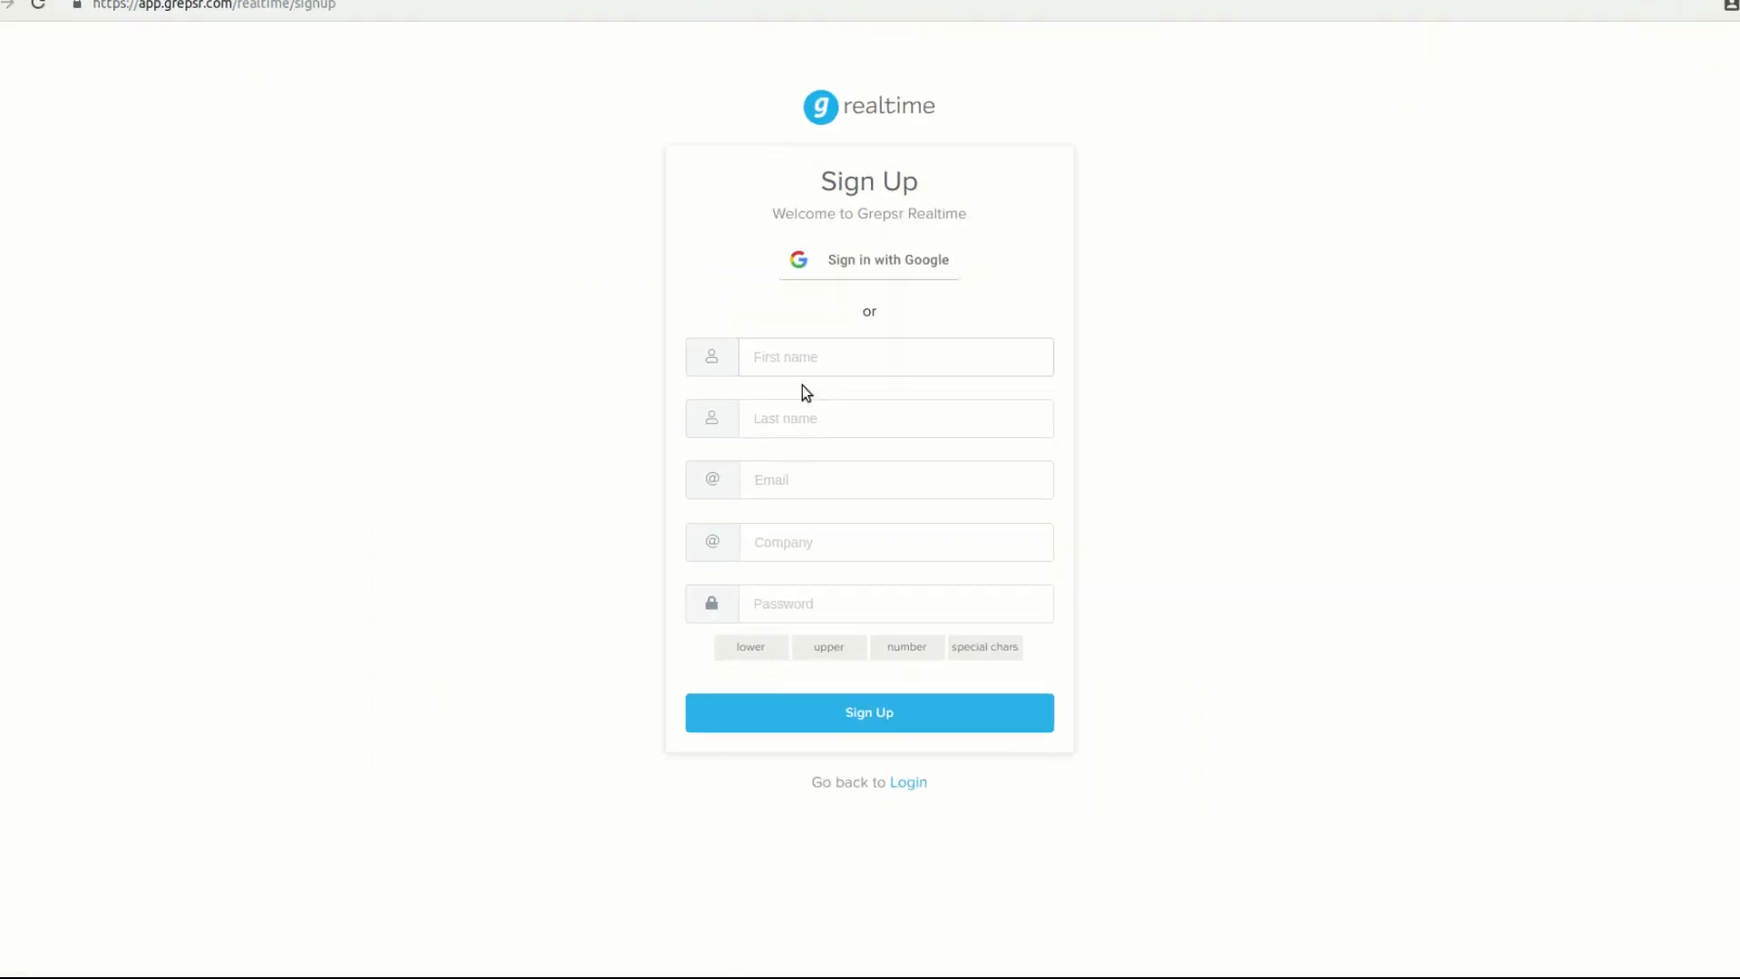
Enter the account password in the sign-up form's password field
click(804, 621)
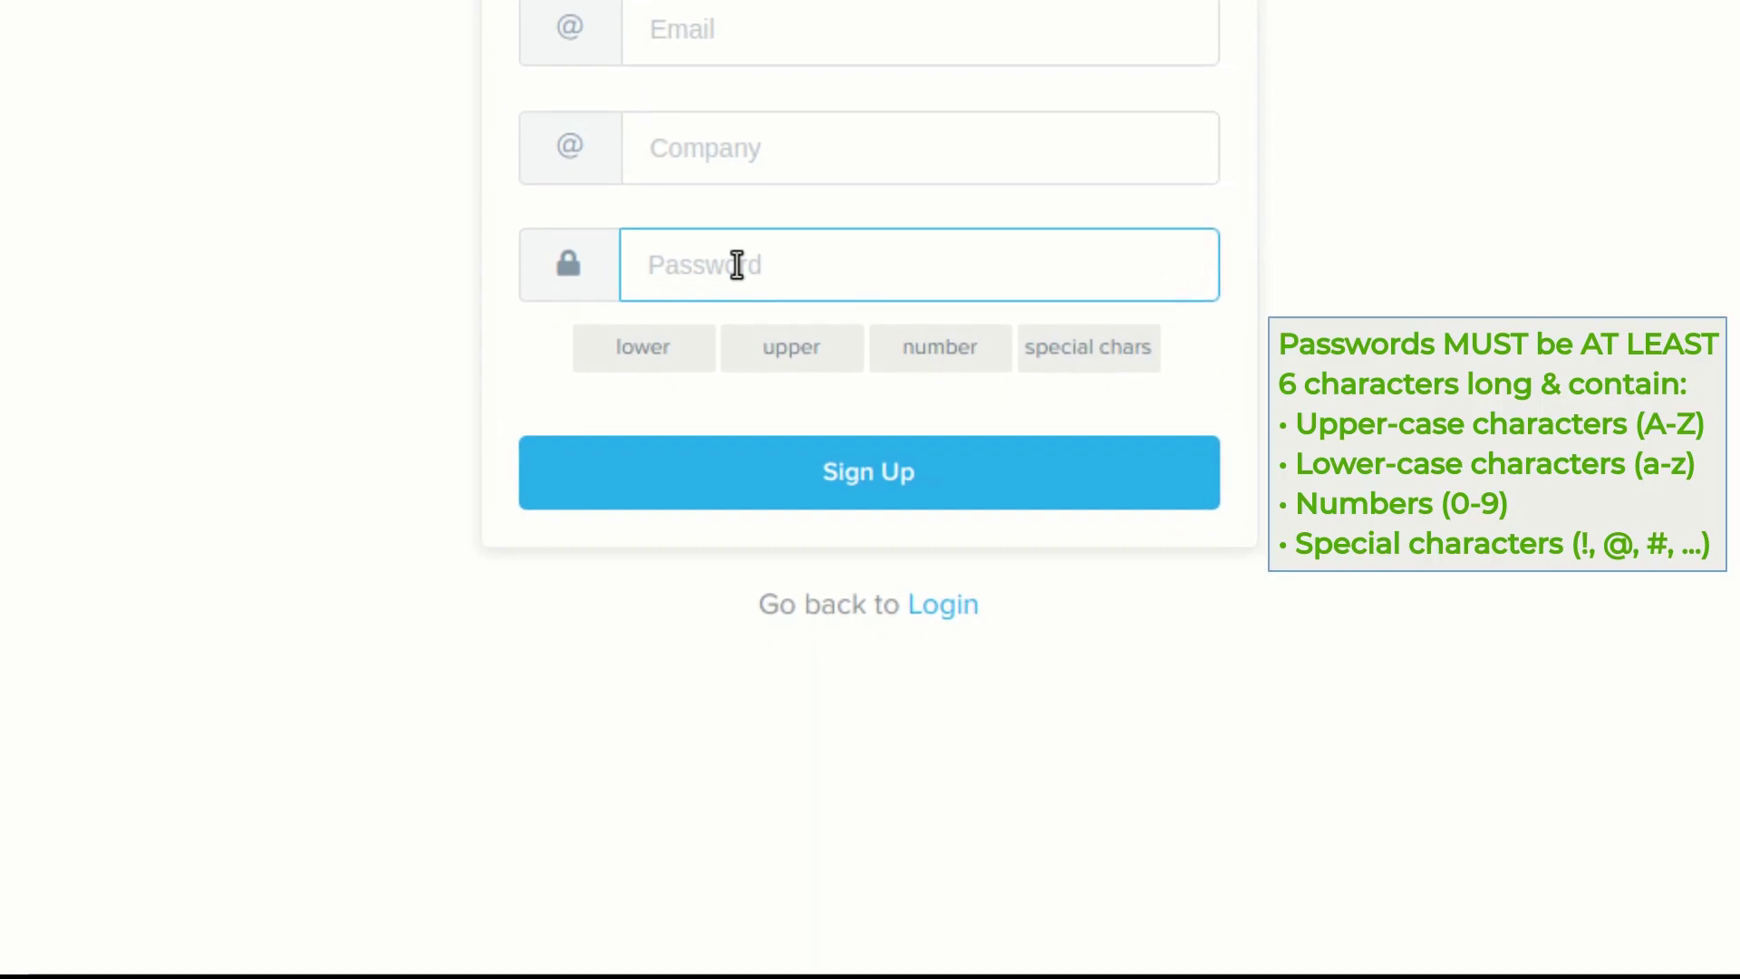
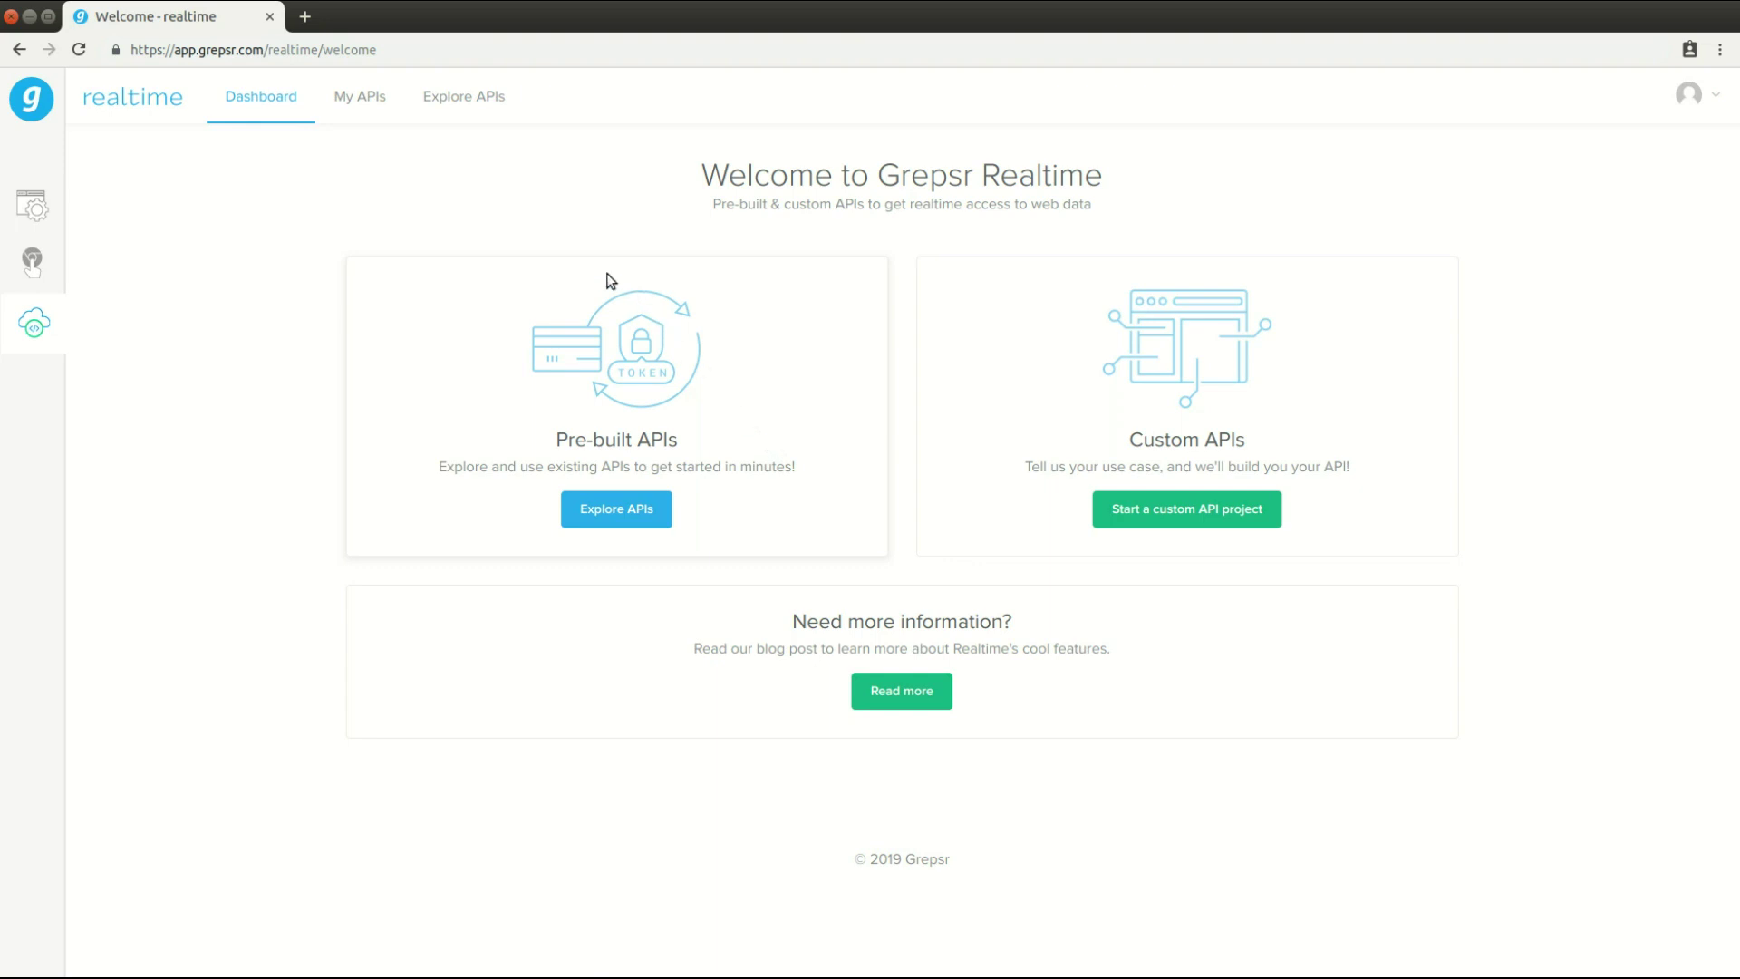
Show the Explore APIs page listing the pre-built APIs, each from $5/month
click(441, 103)
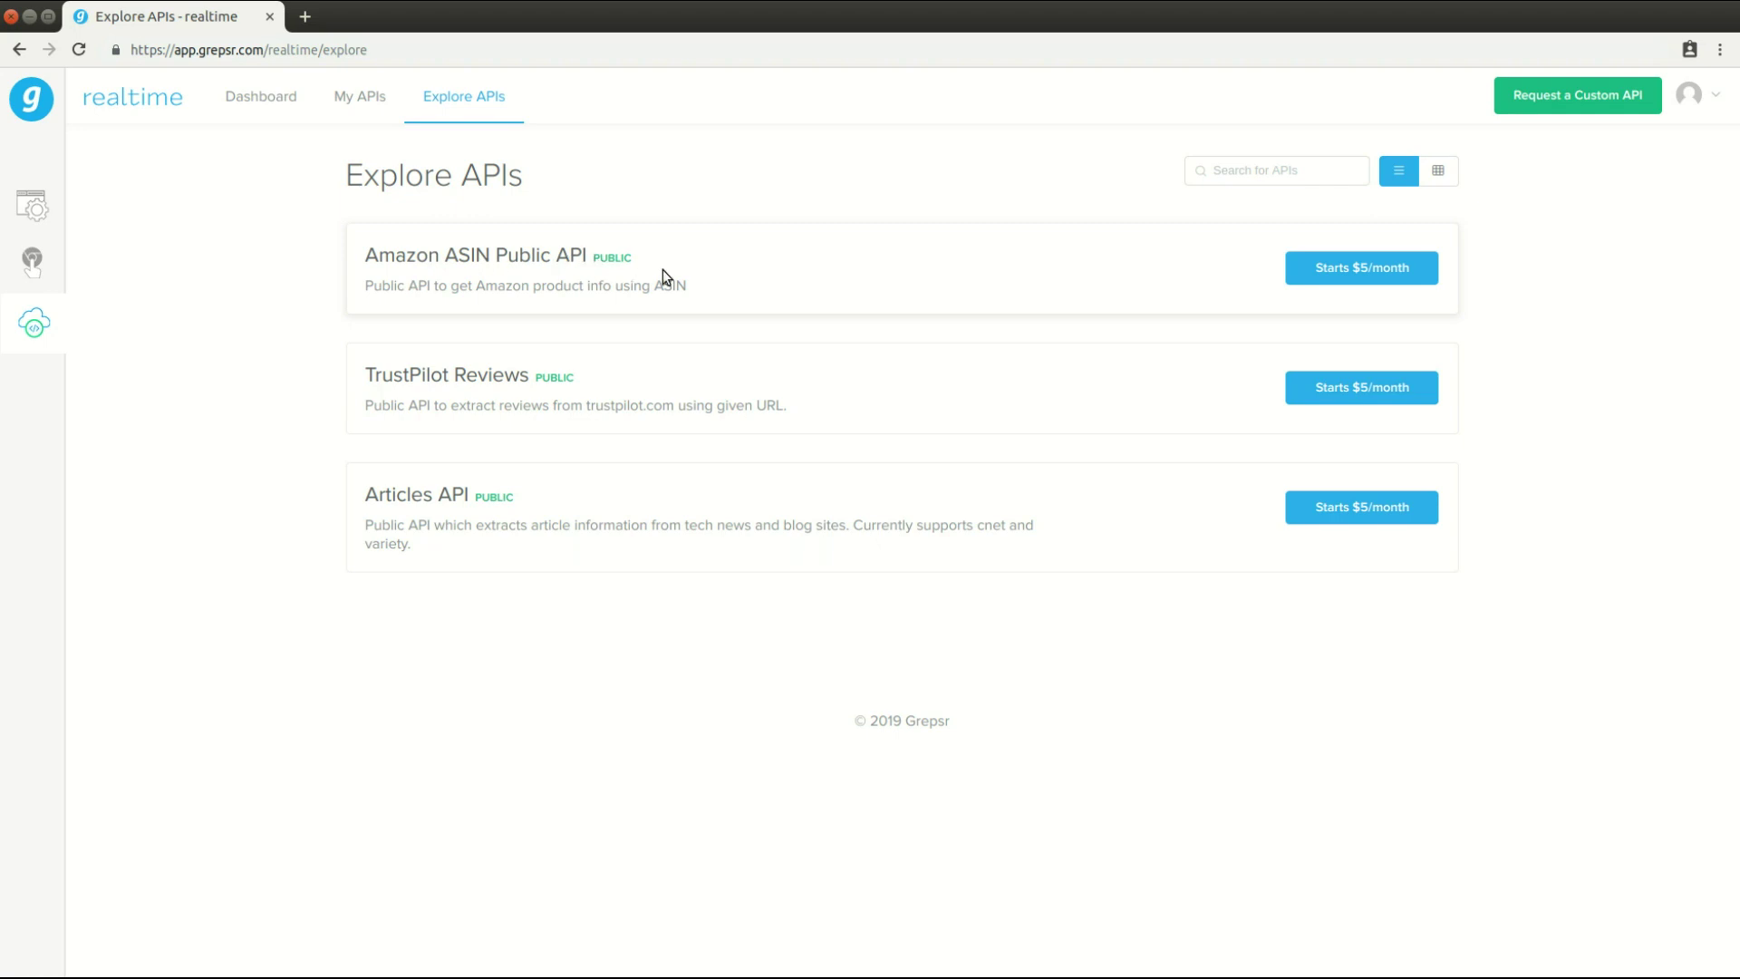
Subscribe to the Amazon ASIN Public API on its FREE plan
click(1360, 271)
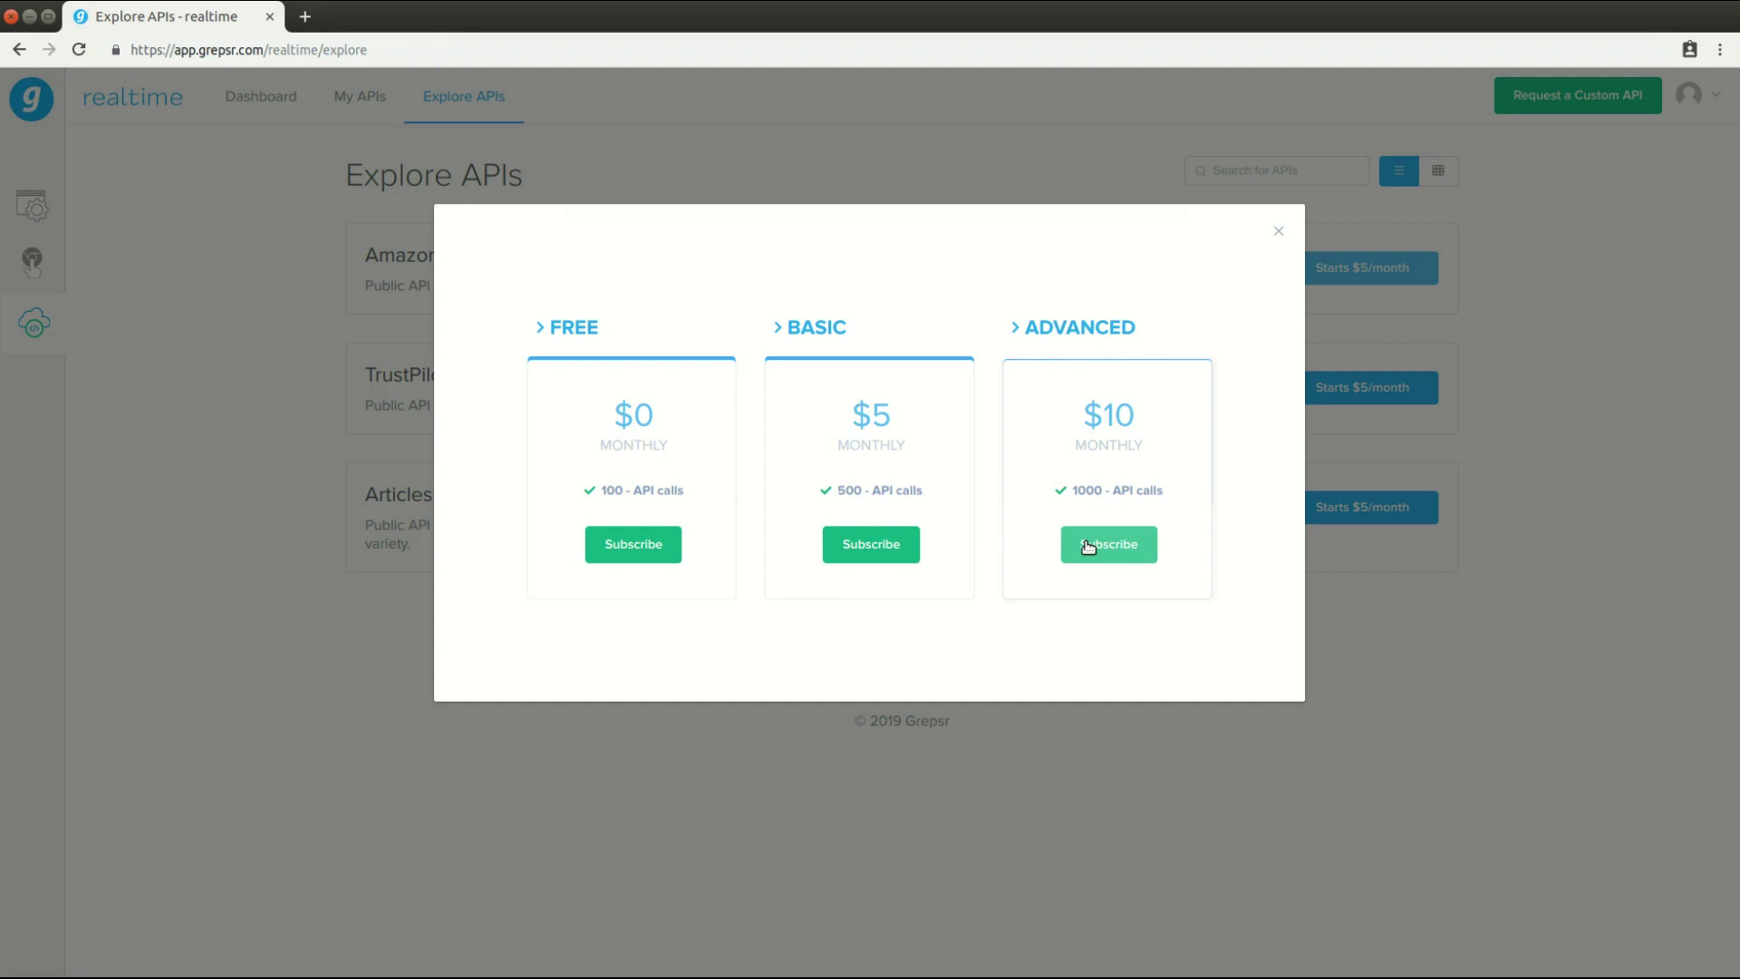
click(629, 545)
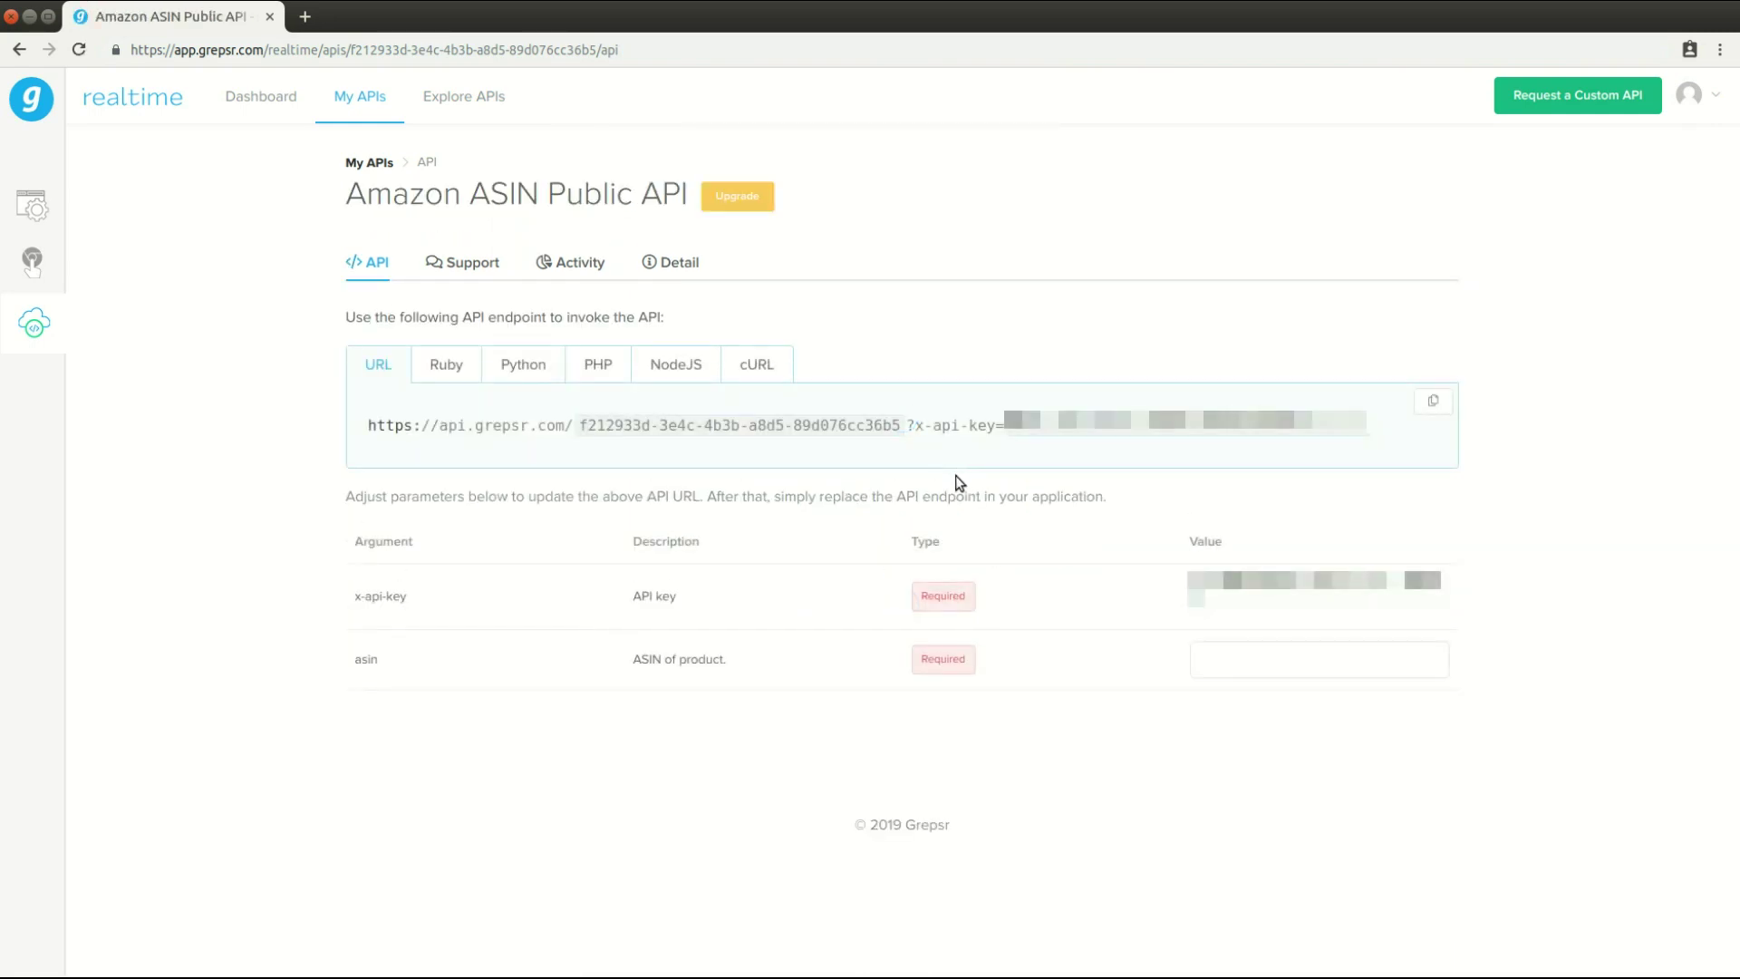
Locate the asin Value field, reopening the API through My APIs > View API
click(1211, 656)
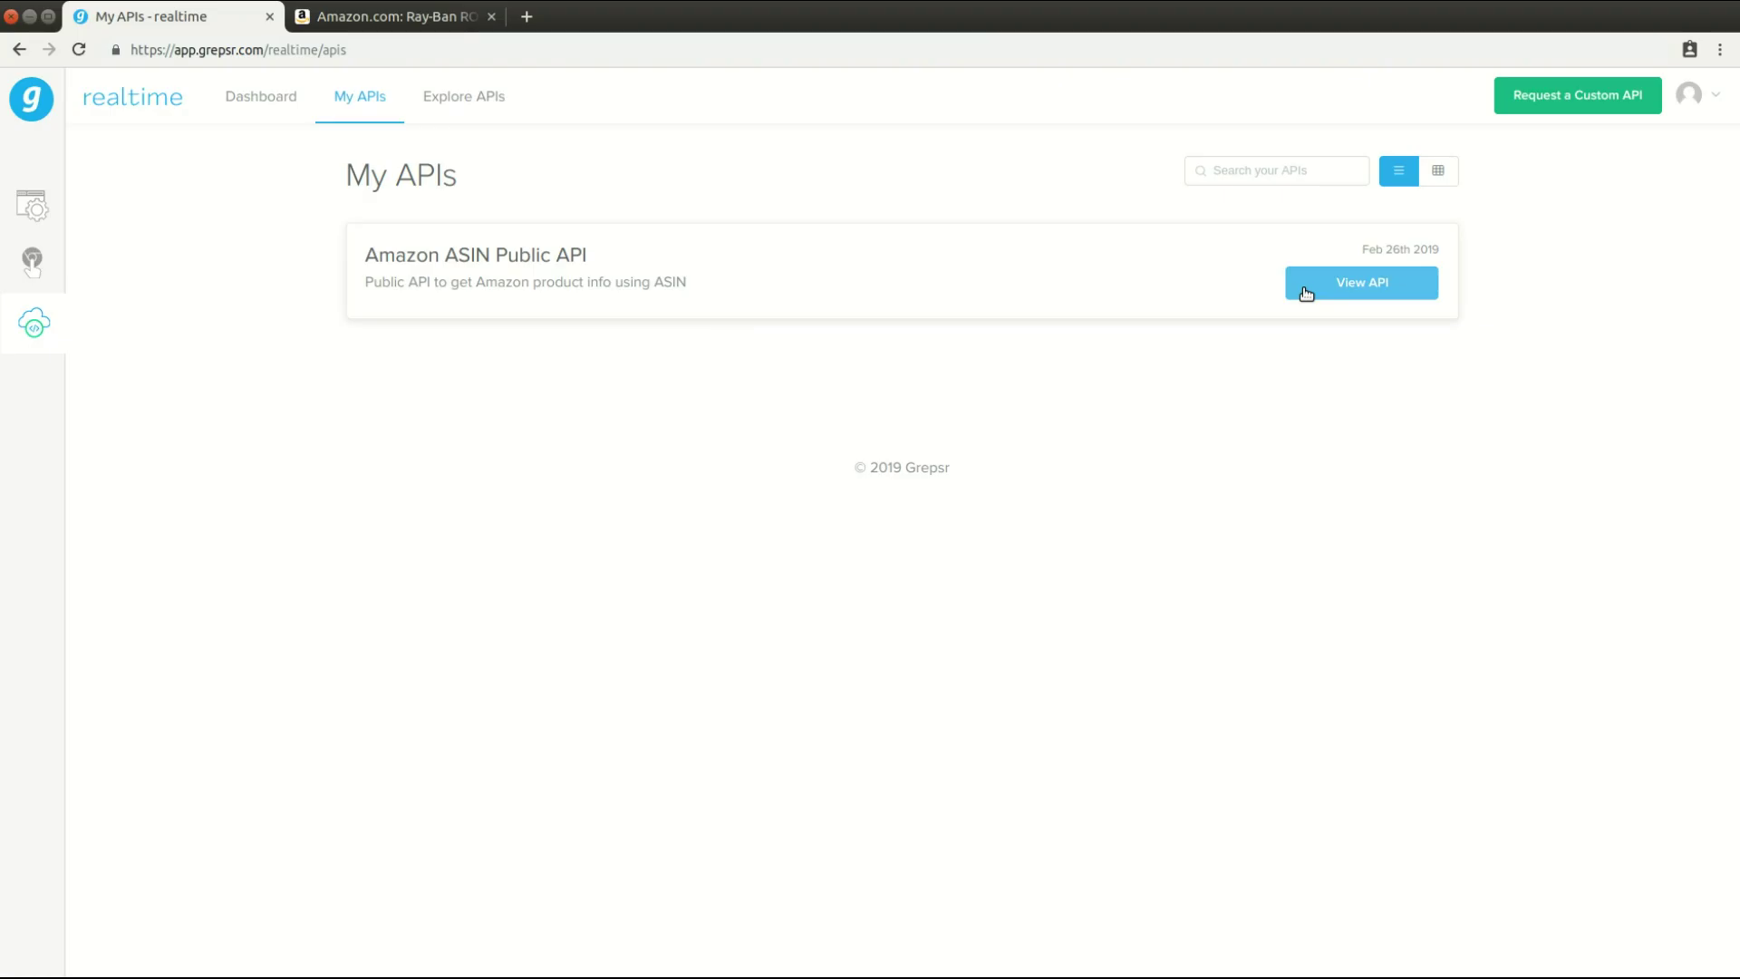
click(1306, 291)
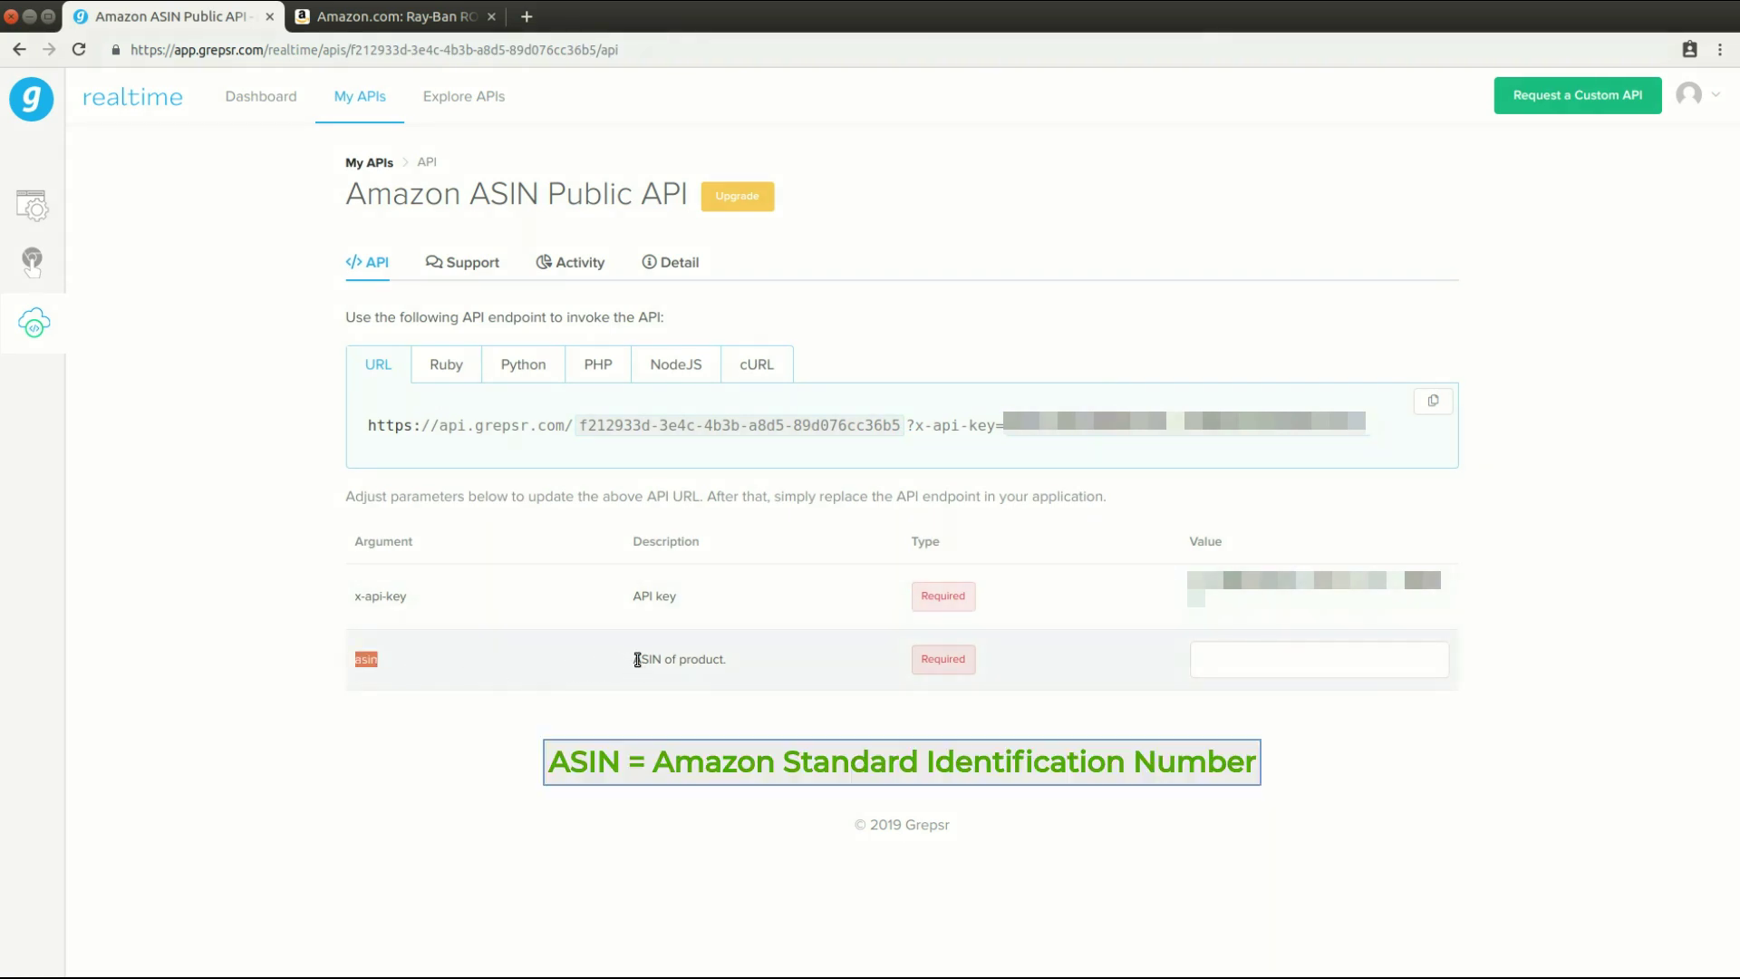
click(1213, 665)
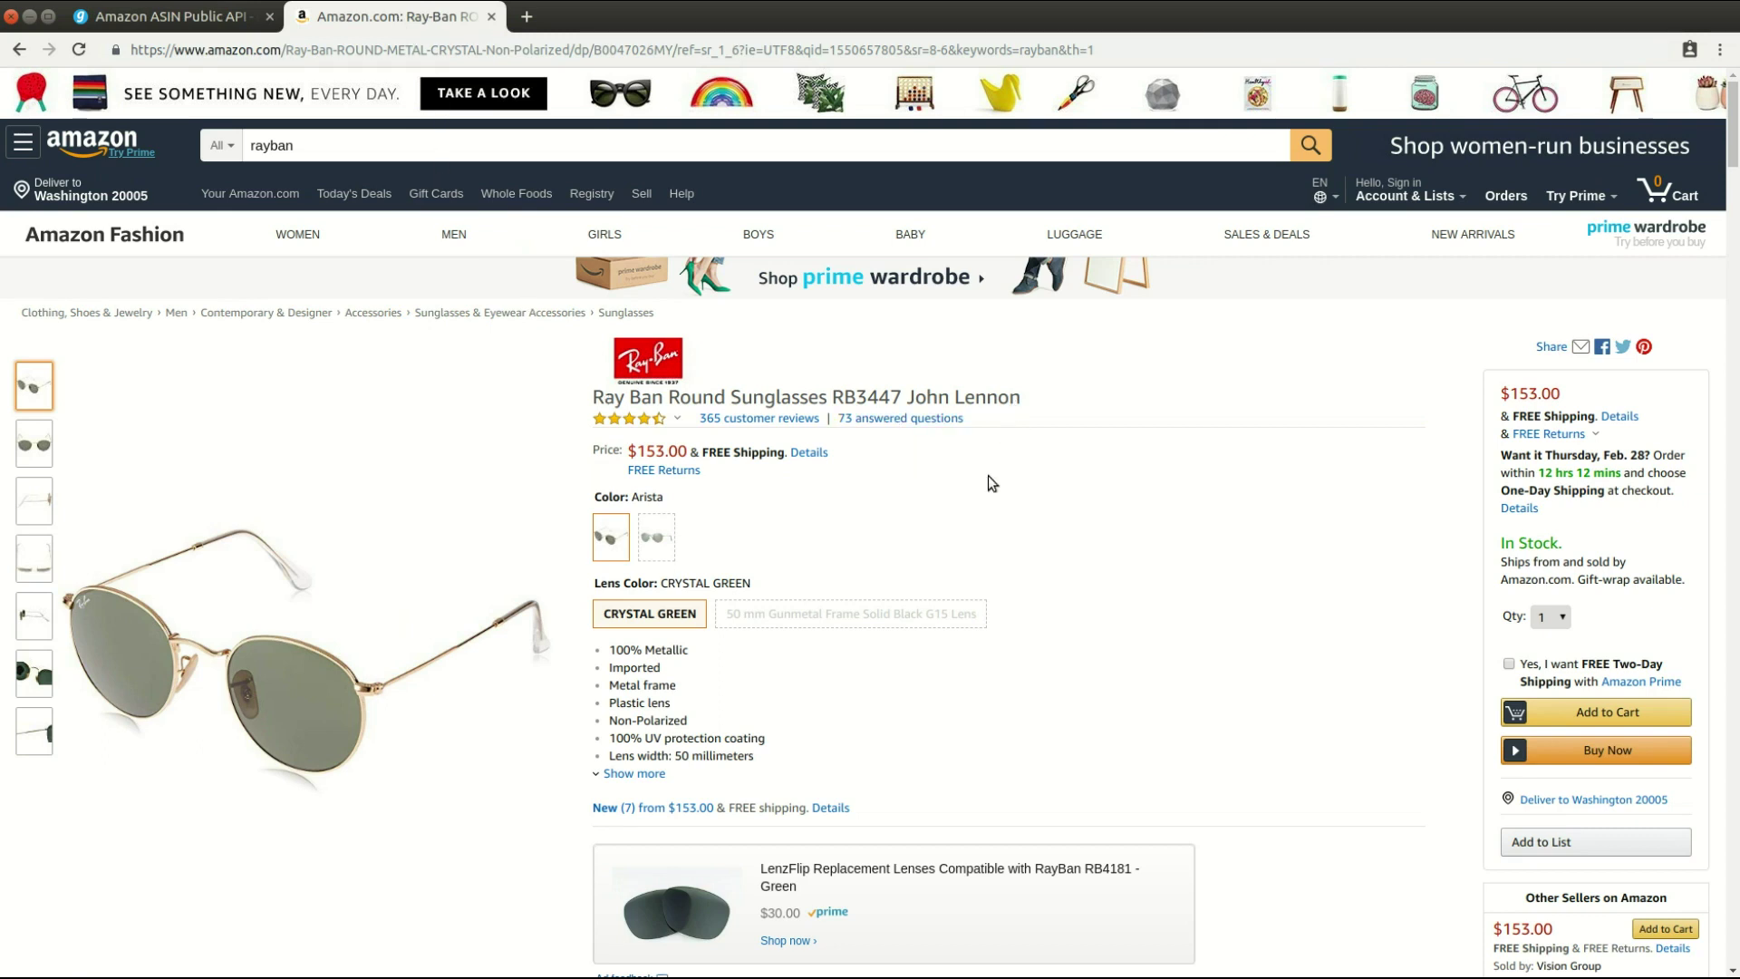
Find the sunglasses' ASIN B0047026MY on Amazon and copy it from the web address
scroll(980, 517, down, 10)
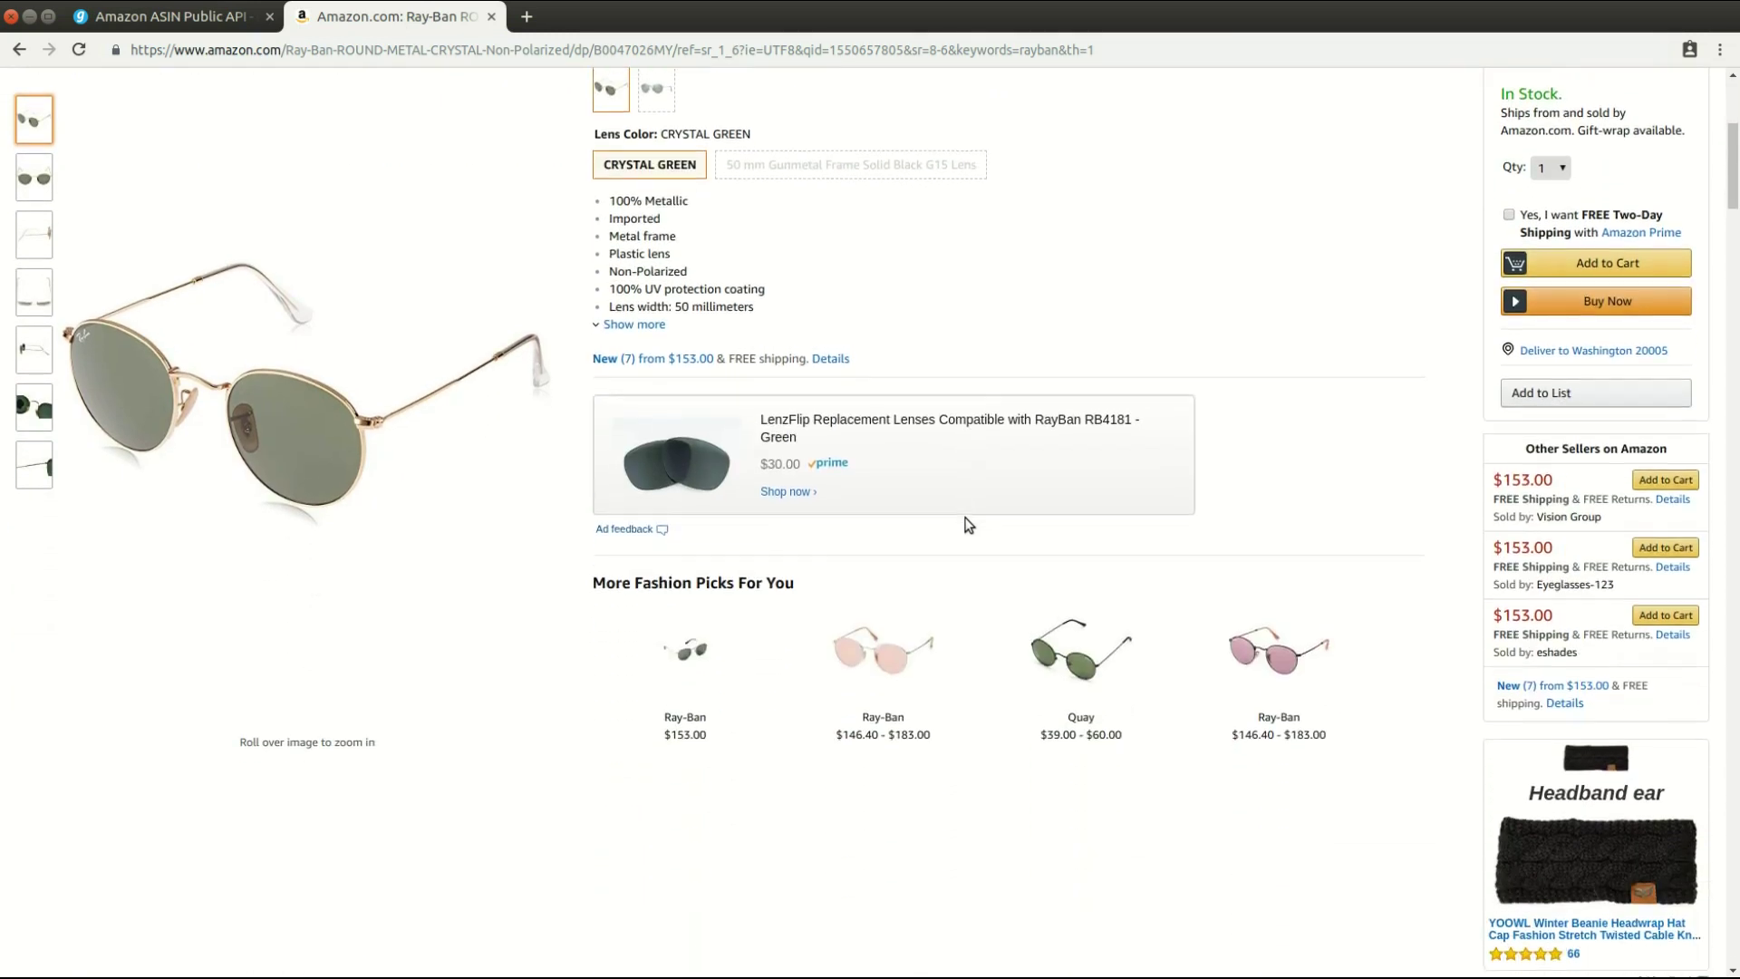
scroll(966, 524, down, 20)
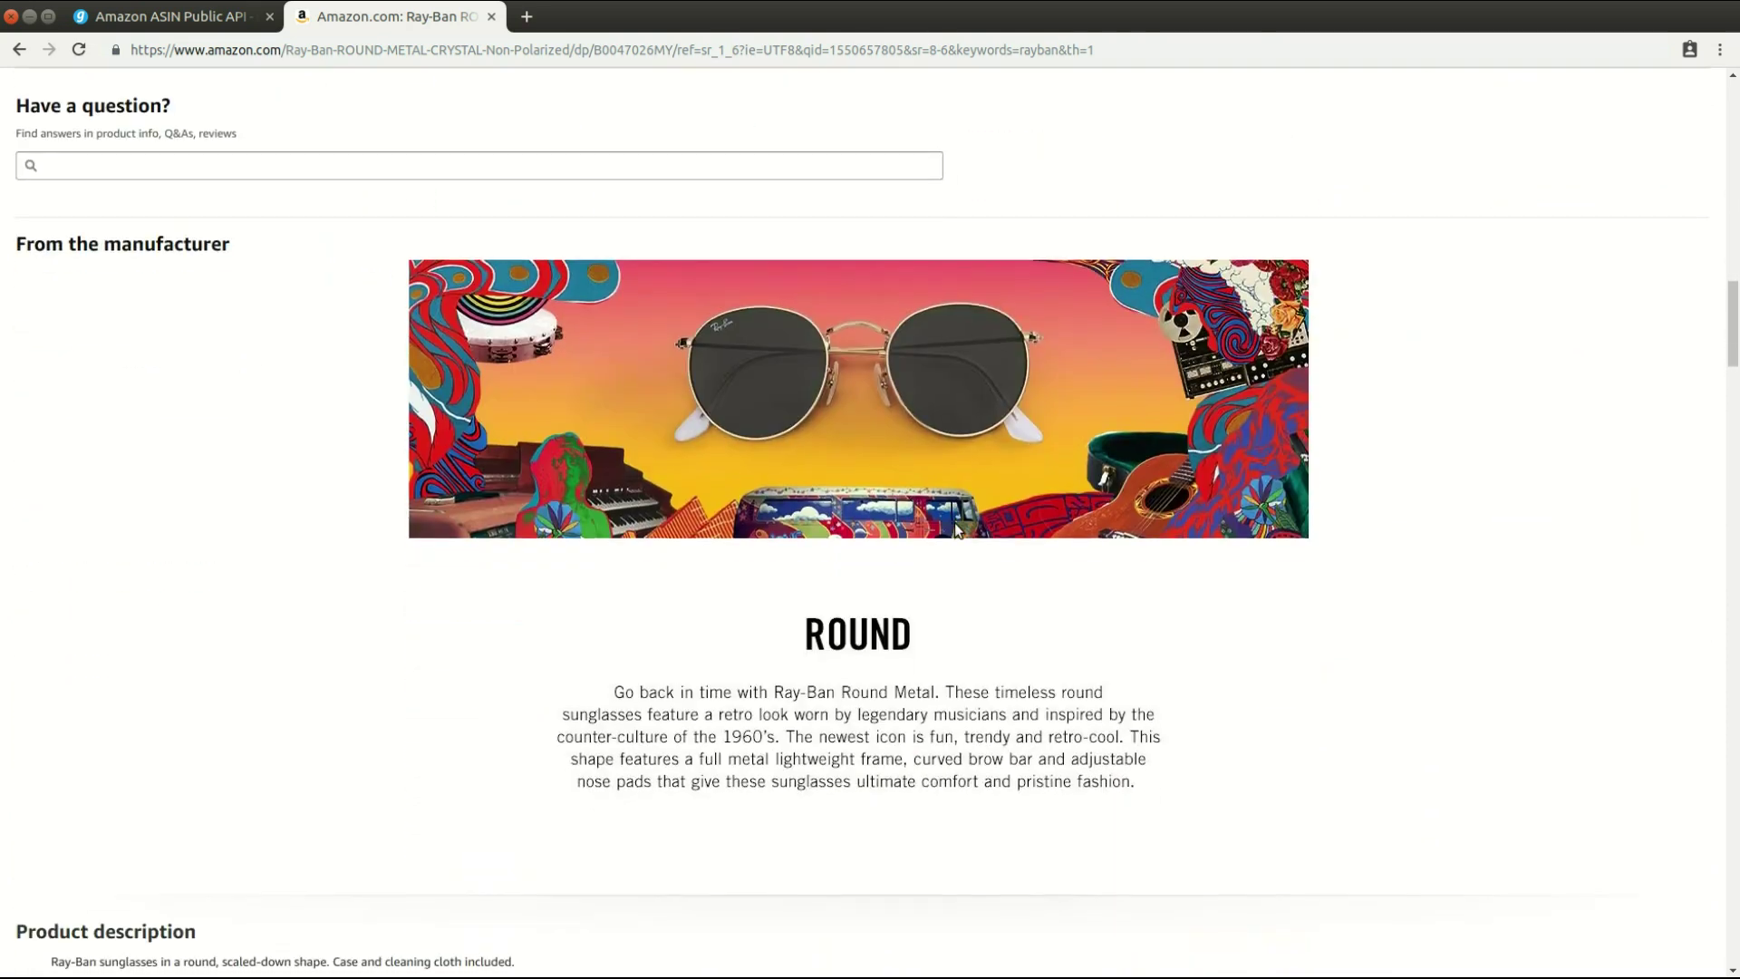
scroll(959, 530, down, 2)
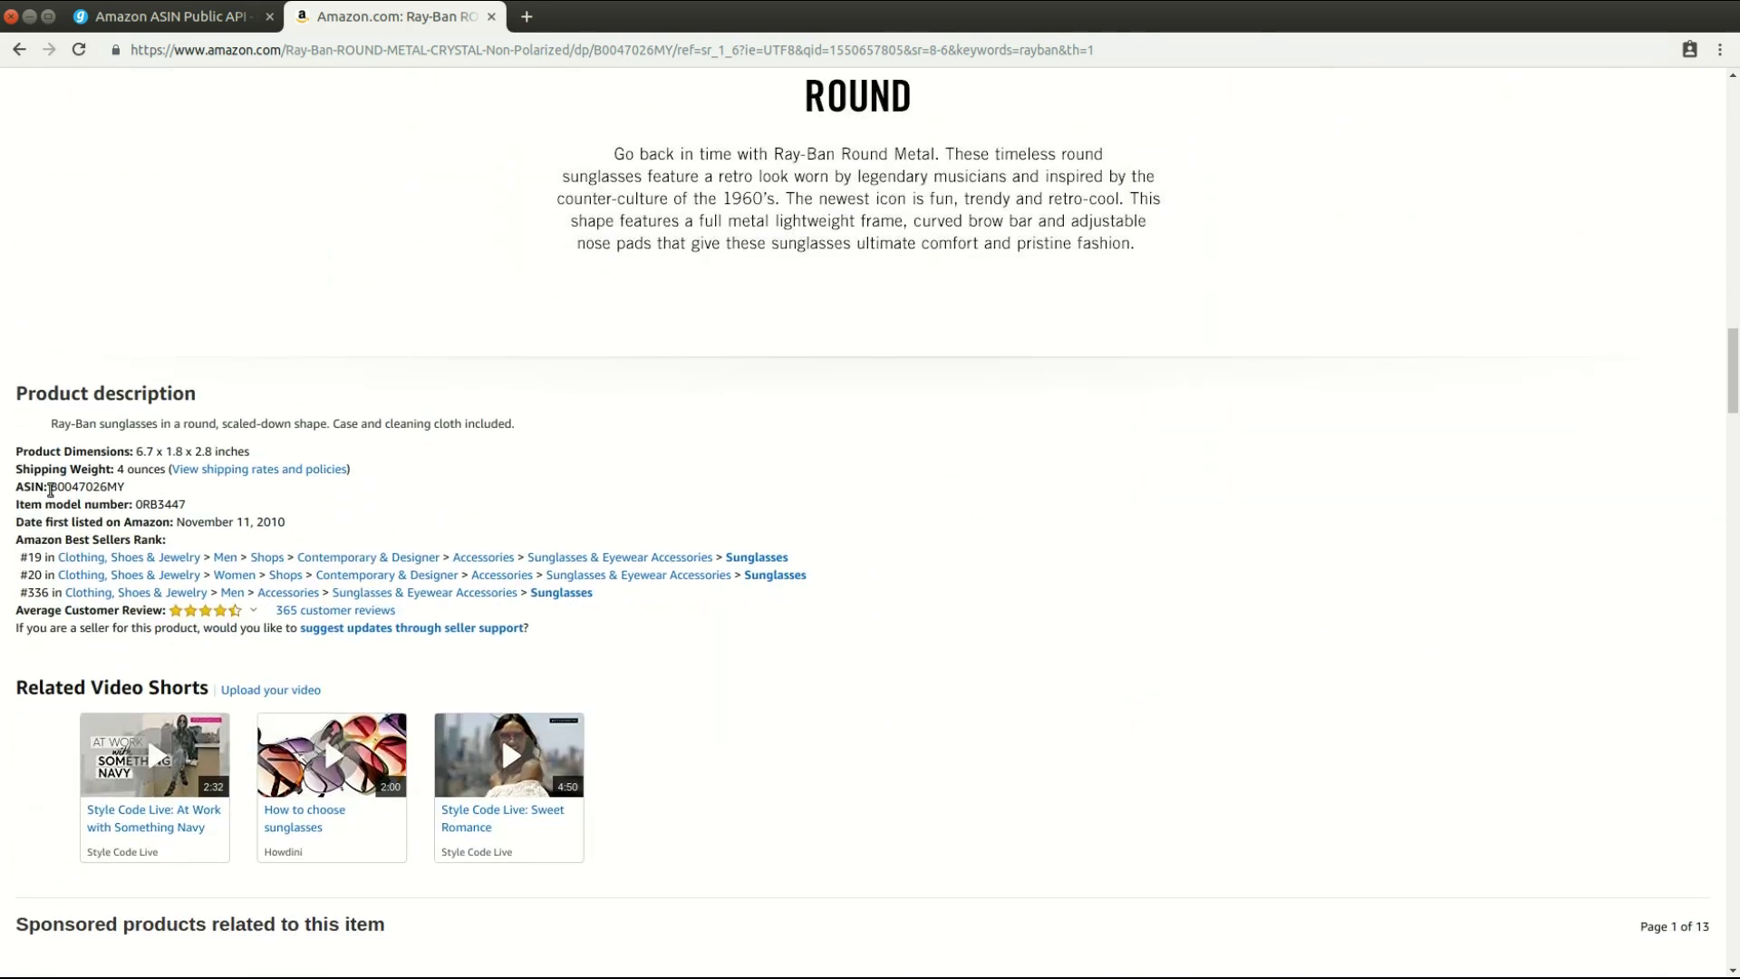
drag(50, 487, 126, 486)
click(141, 487)
drag(595, 50, 675, 46)
key(ctrl+c)
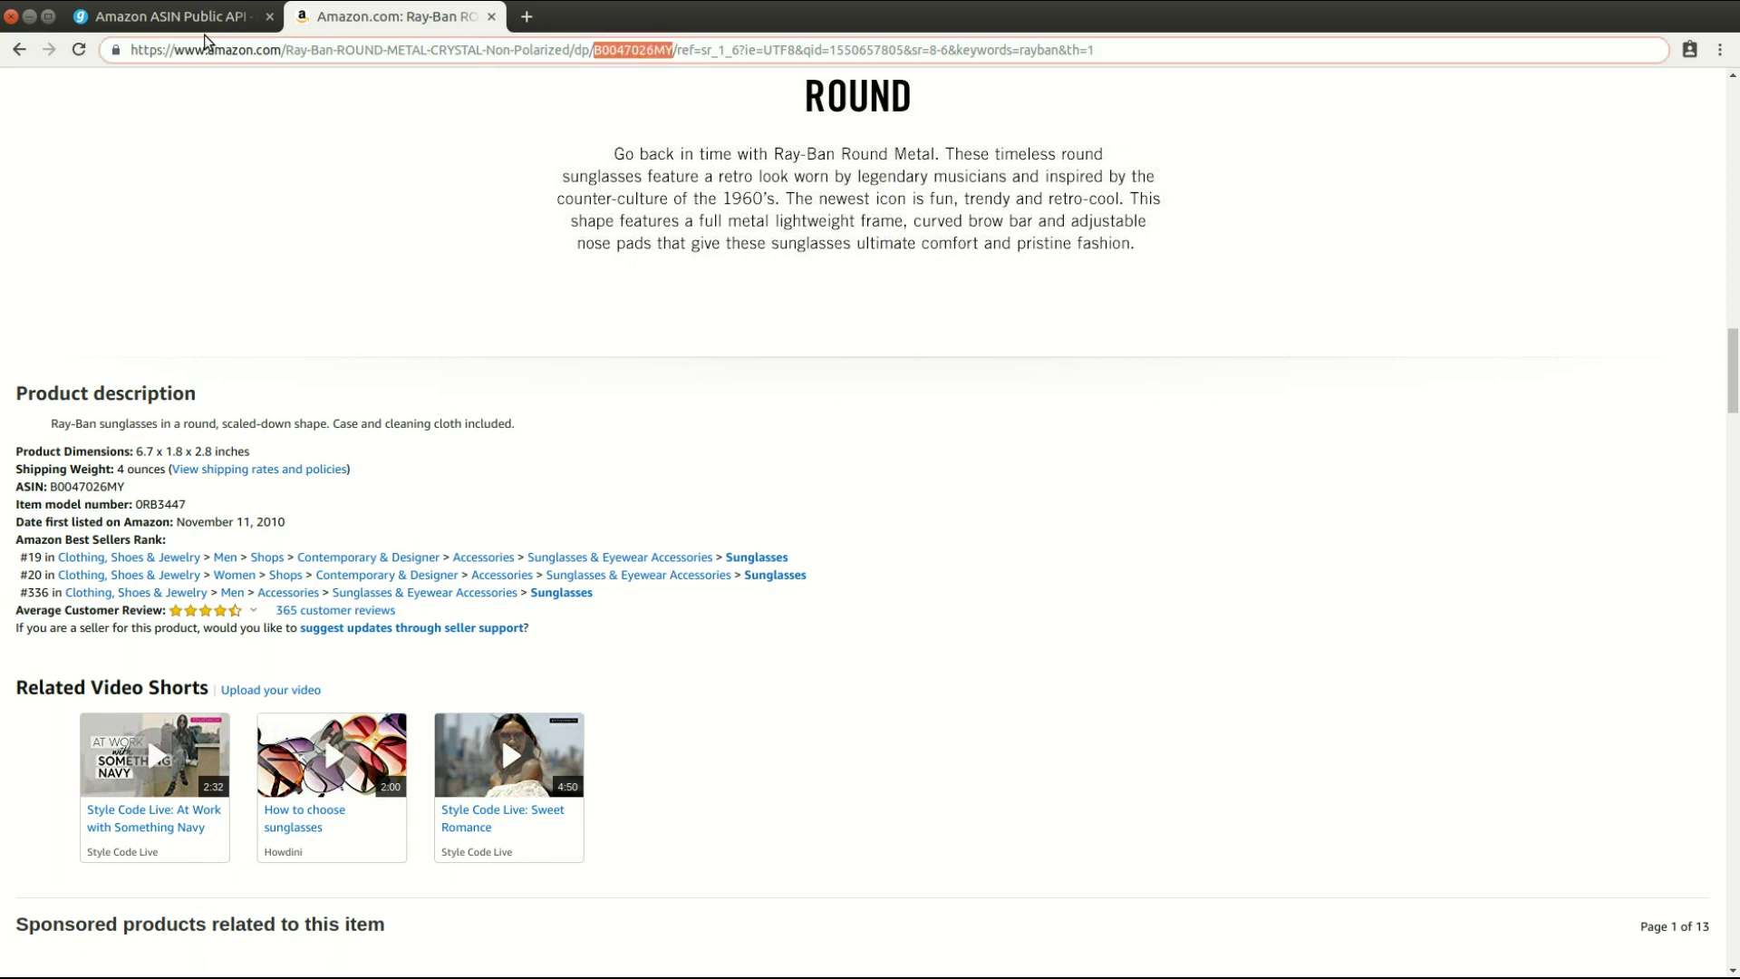
click(149, 25)
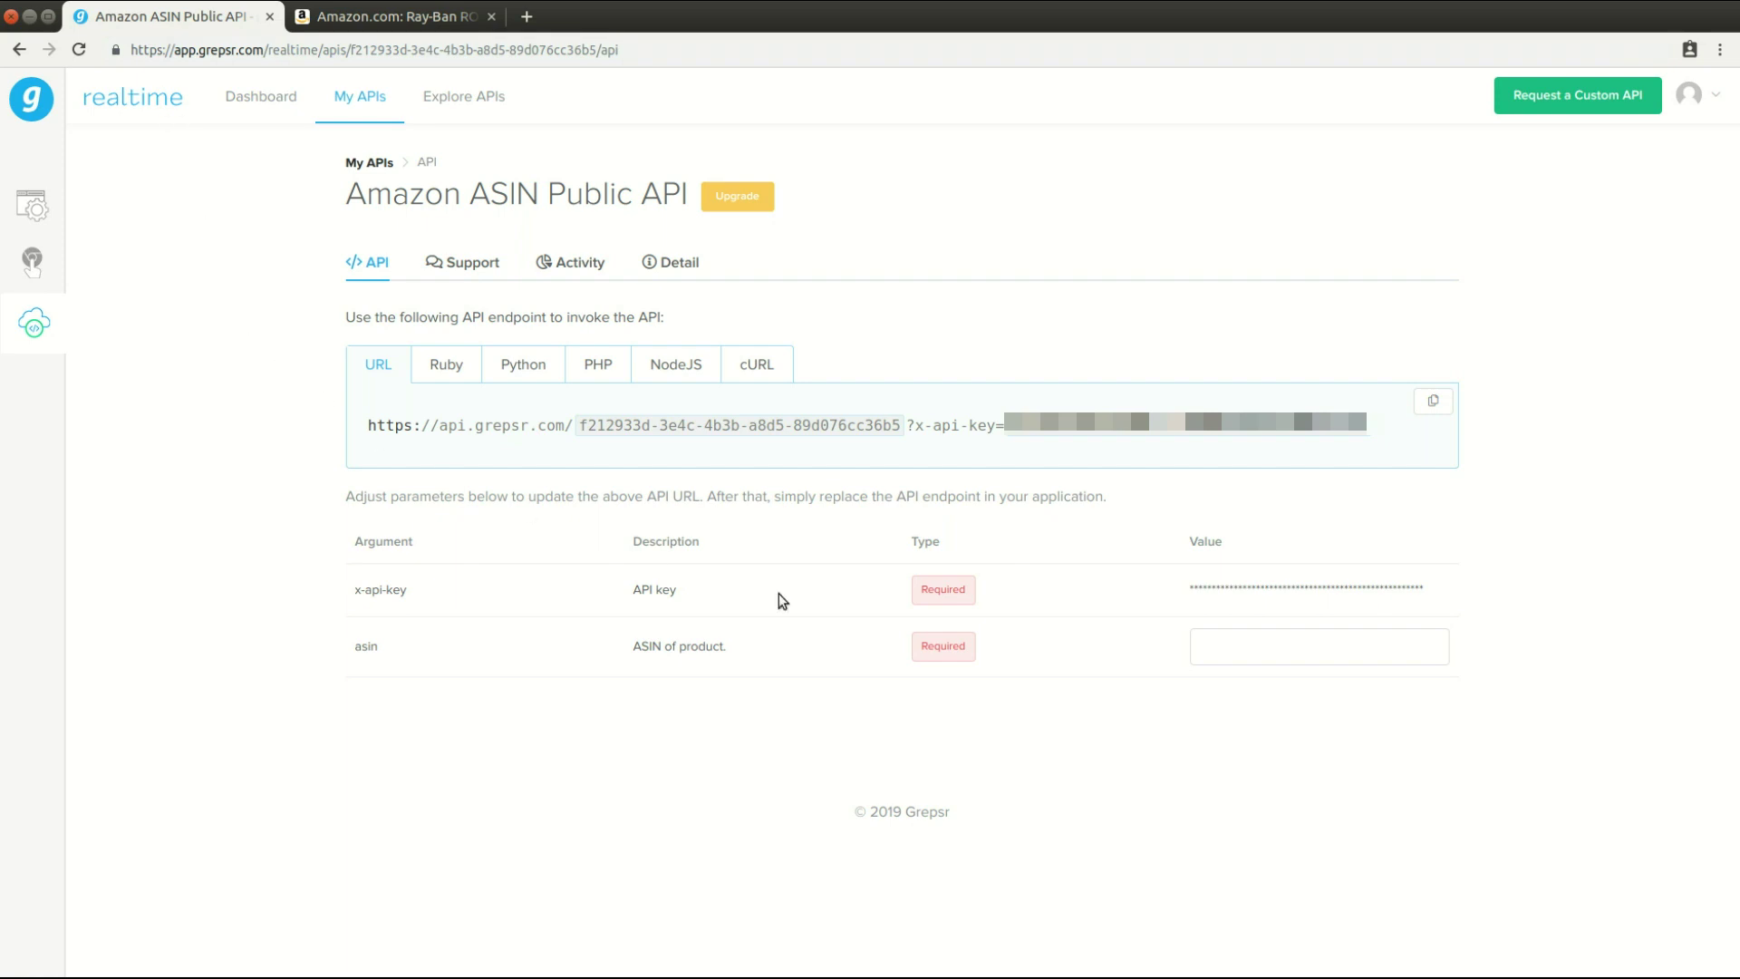
Paste B0047026MY as the asin value and copy the resulting endpoint URL
click(1223, 647)
key(ctrl+v)
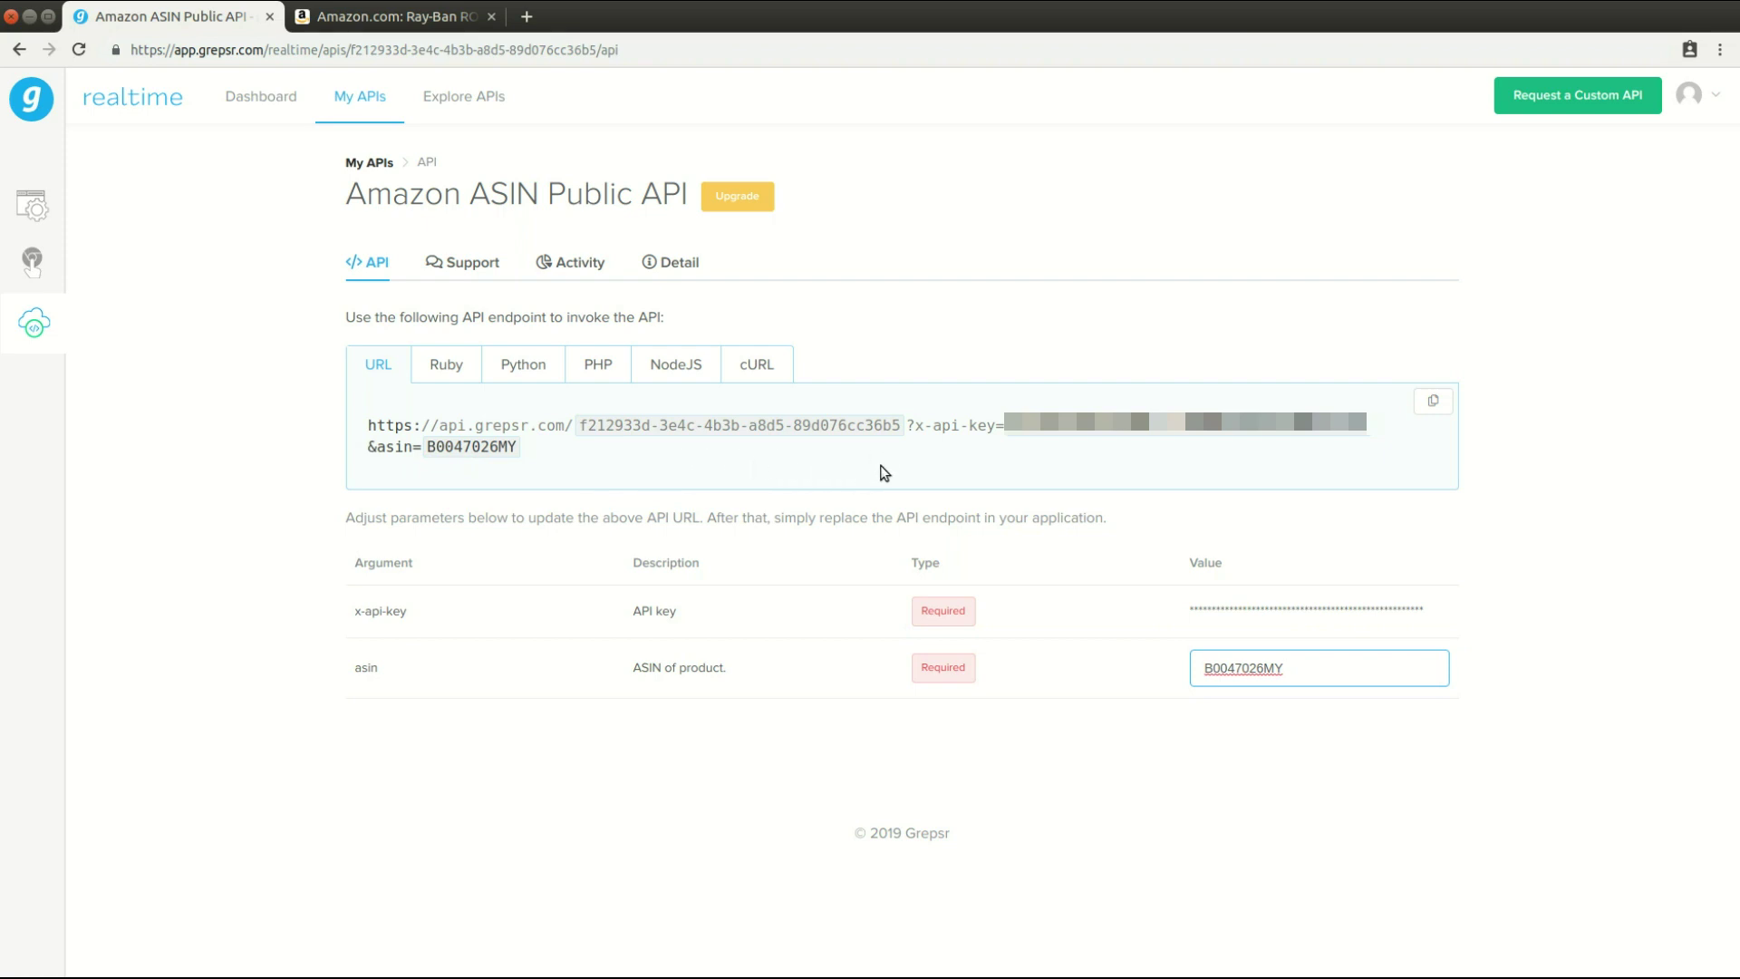
click(1433, 402)
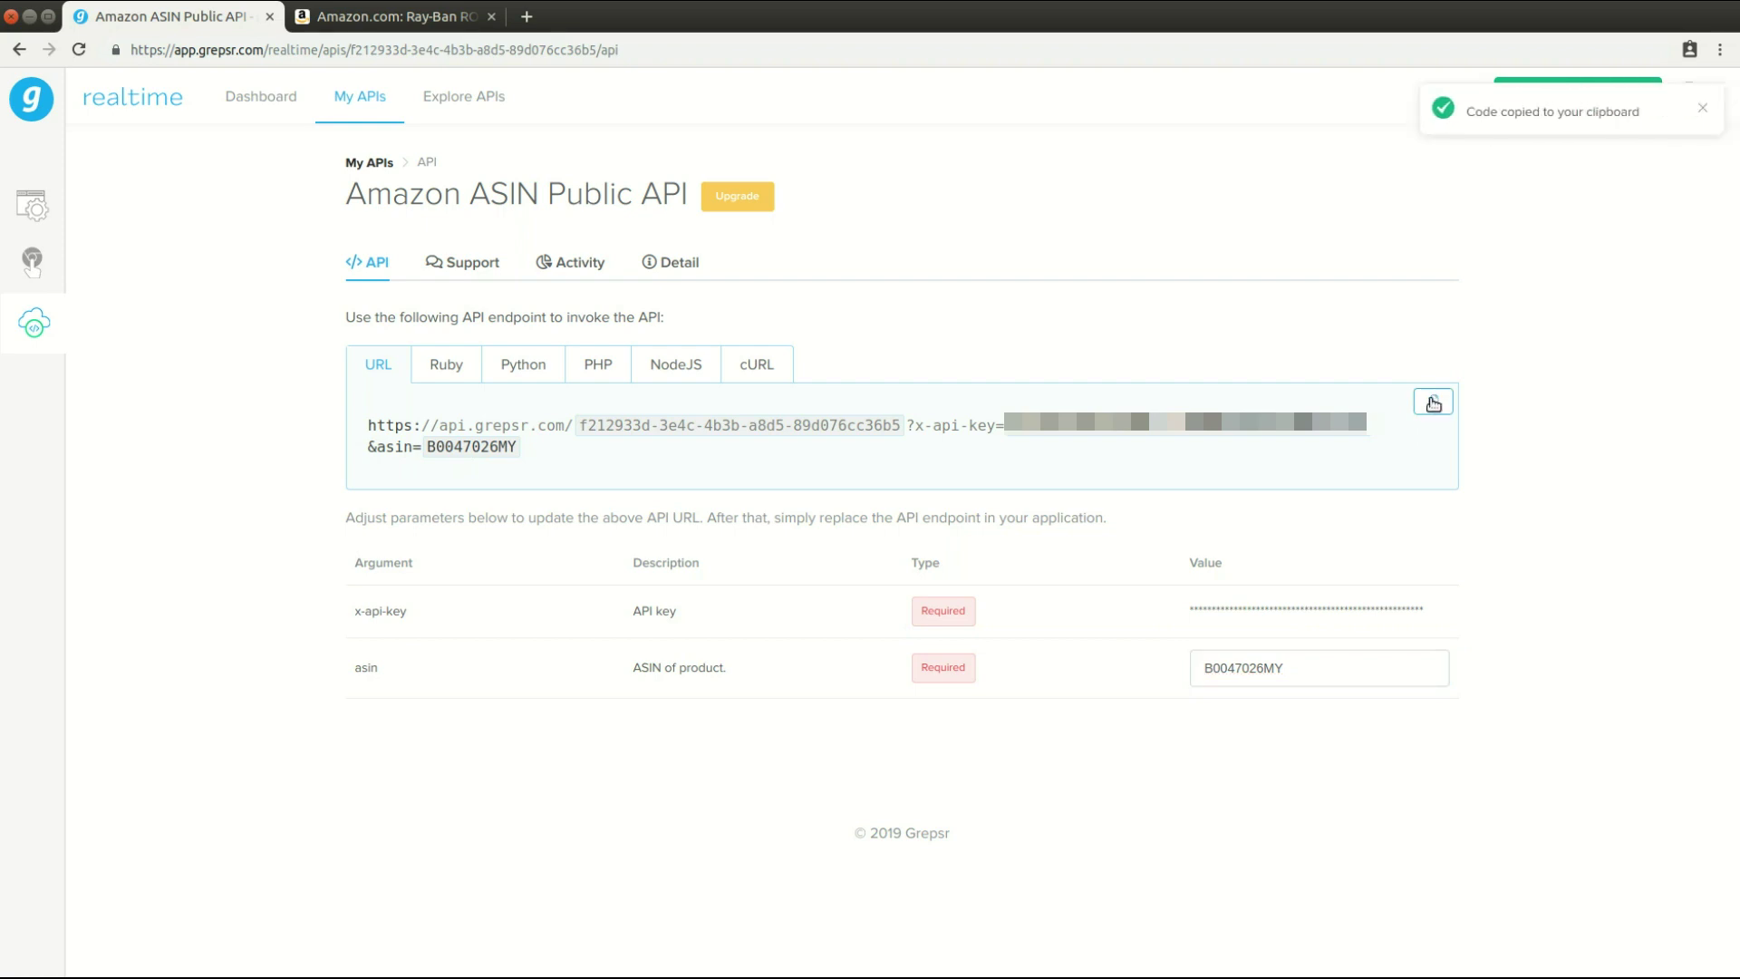
click(578, 50)
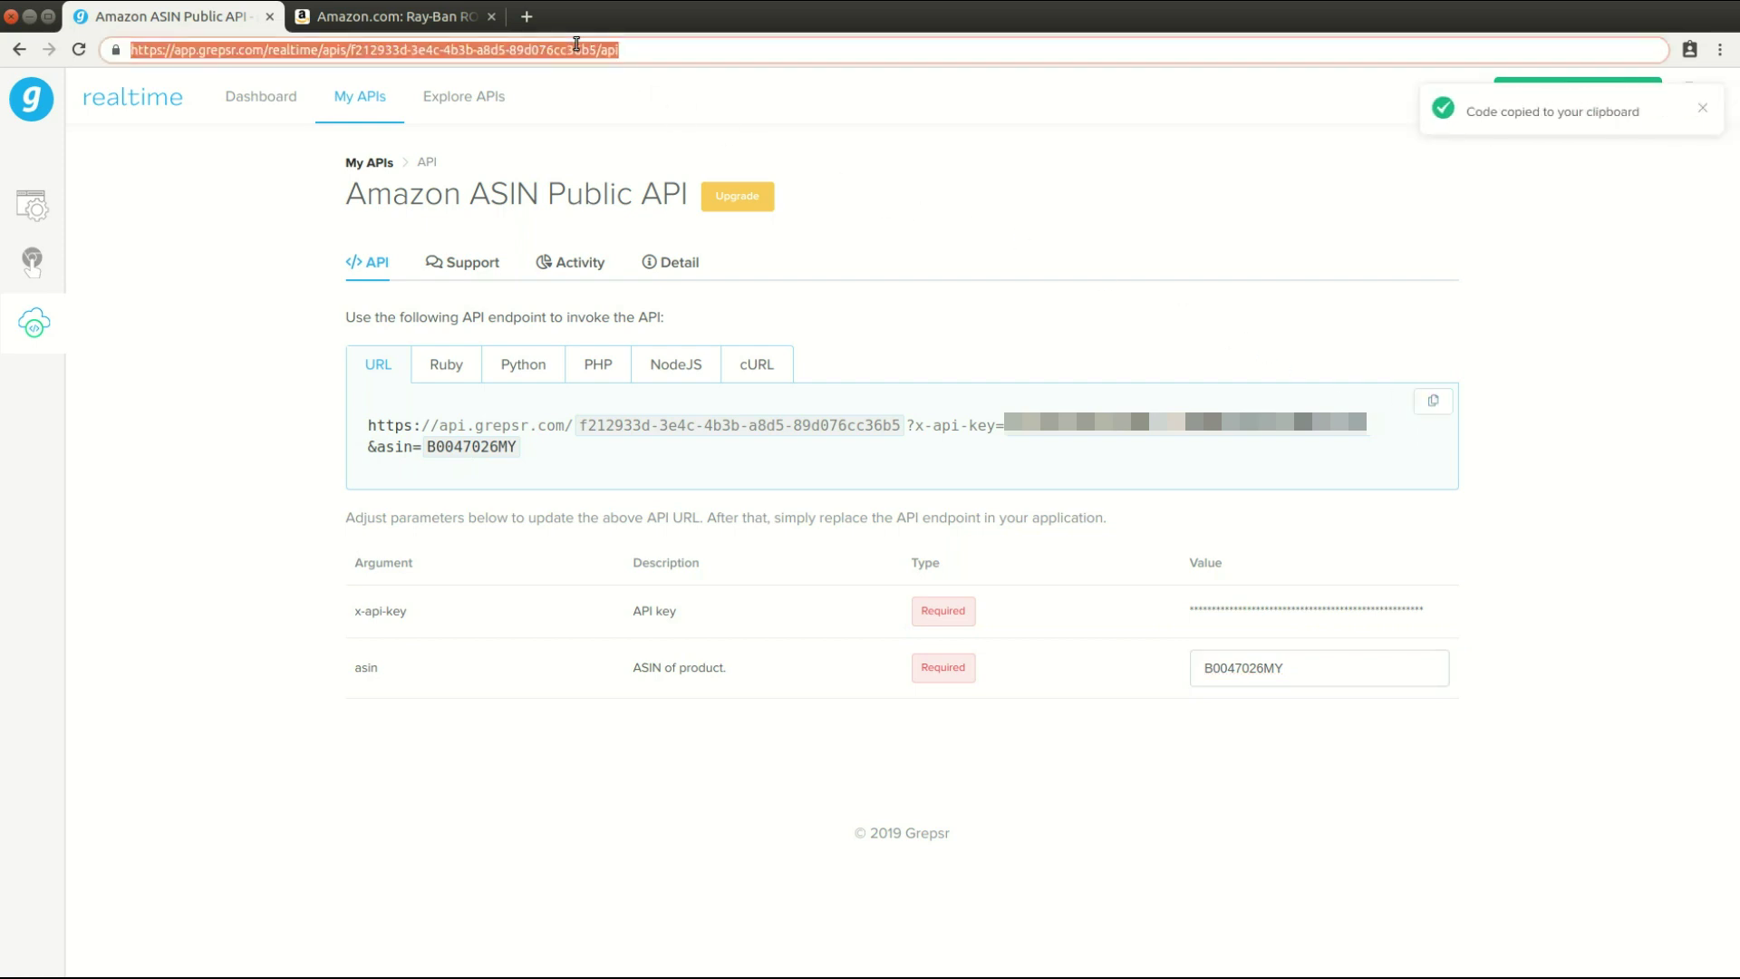
Load the copied endpoint URL in a new tab to view the JSON response for B0047026MY
key(ctrl+v)
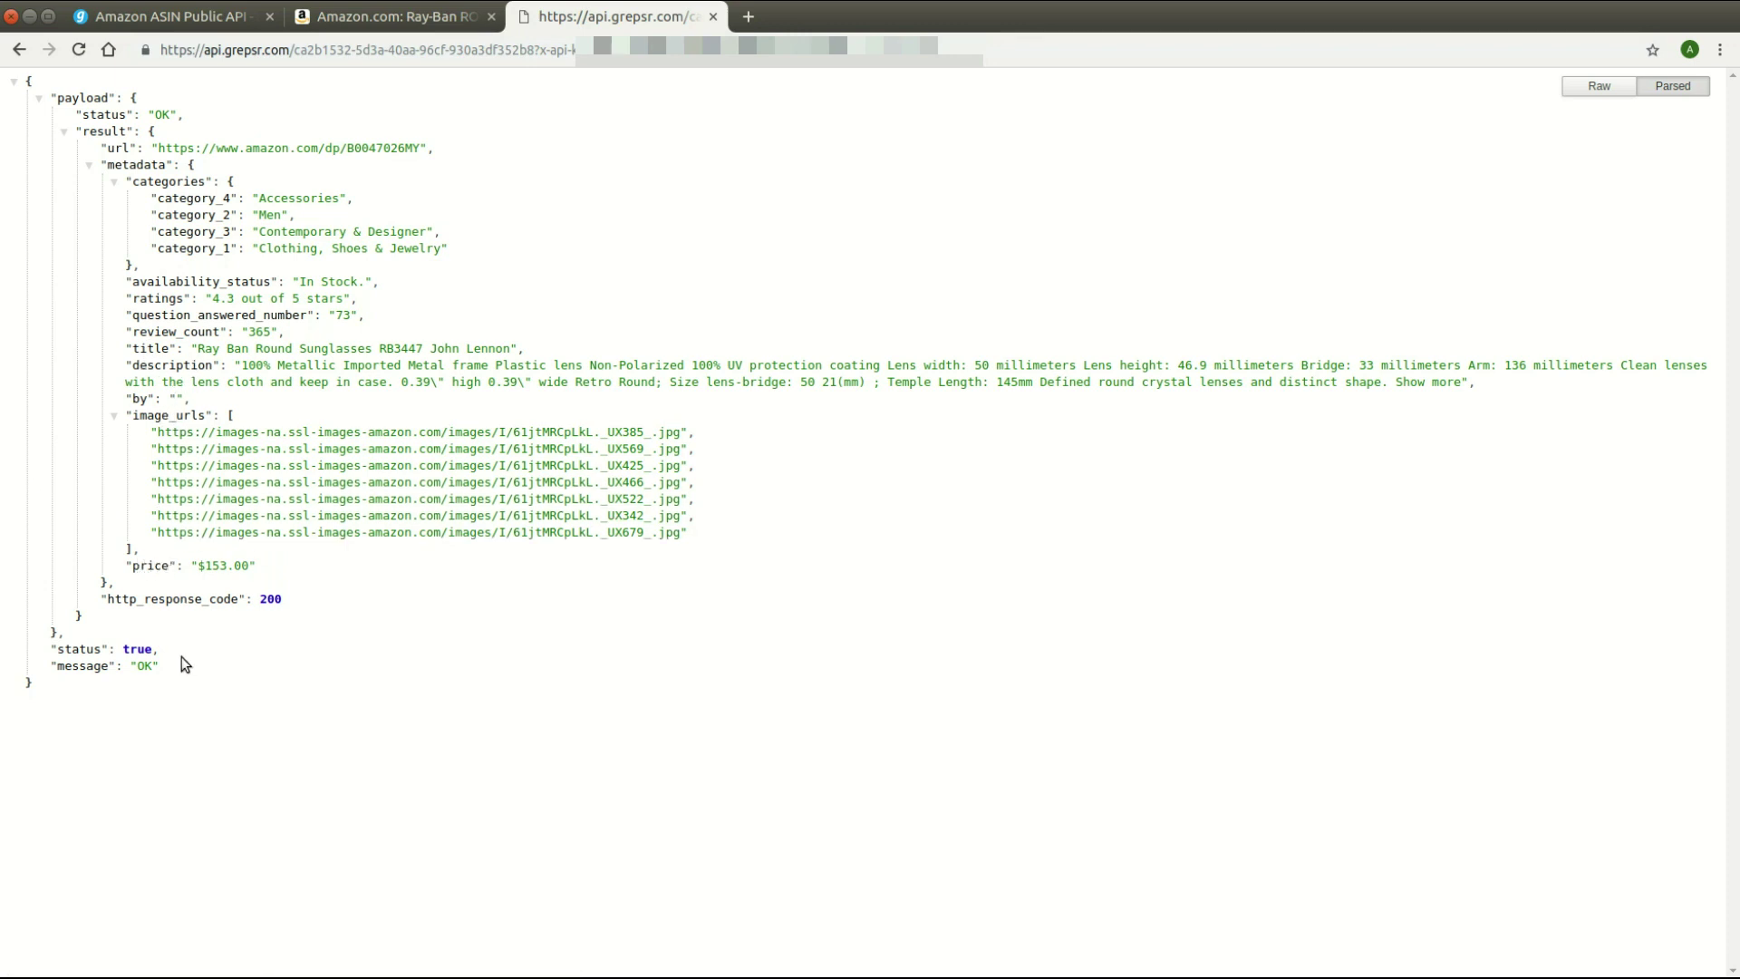
Step through the Ruby, Python, PHP and NodeJS snippets, ending on the cURL command
click(204, 25)
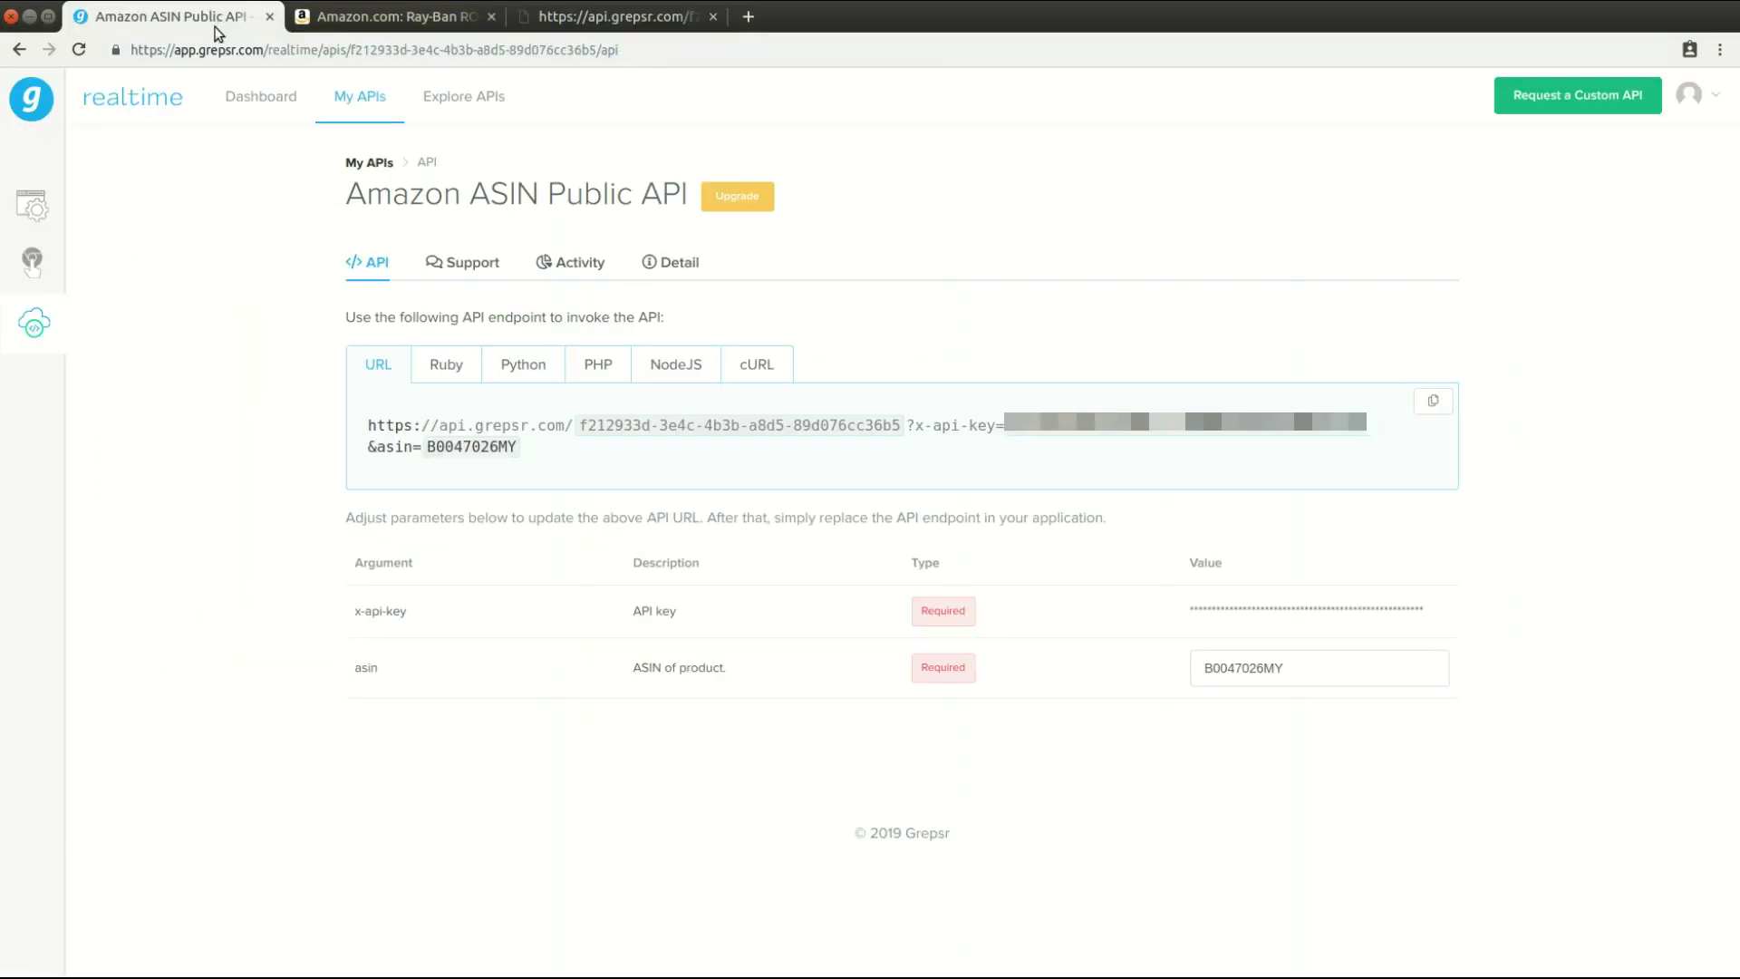
click(444, 367)
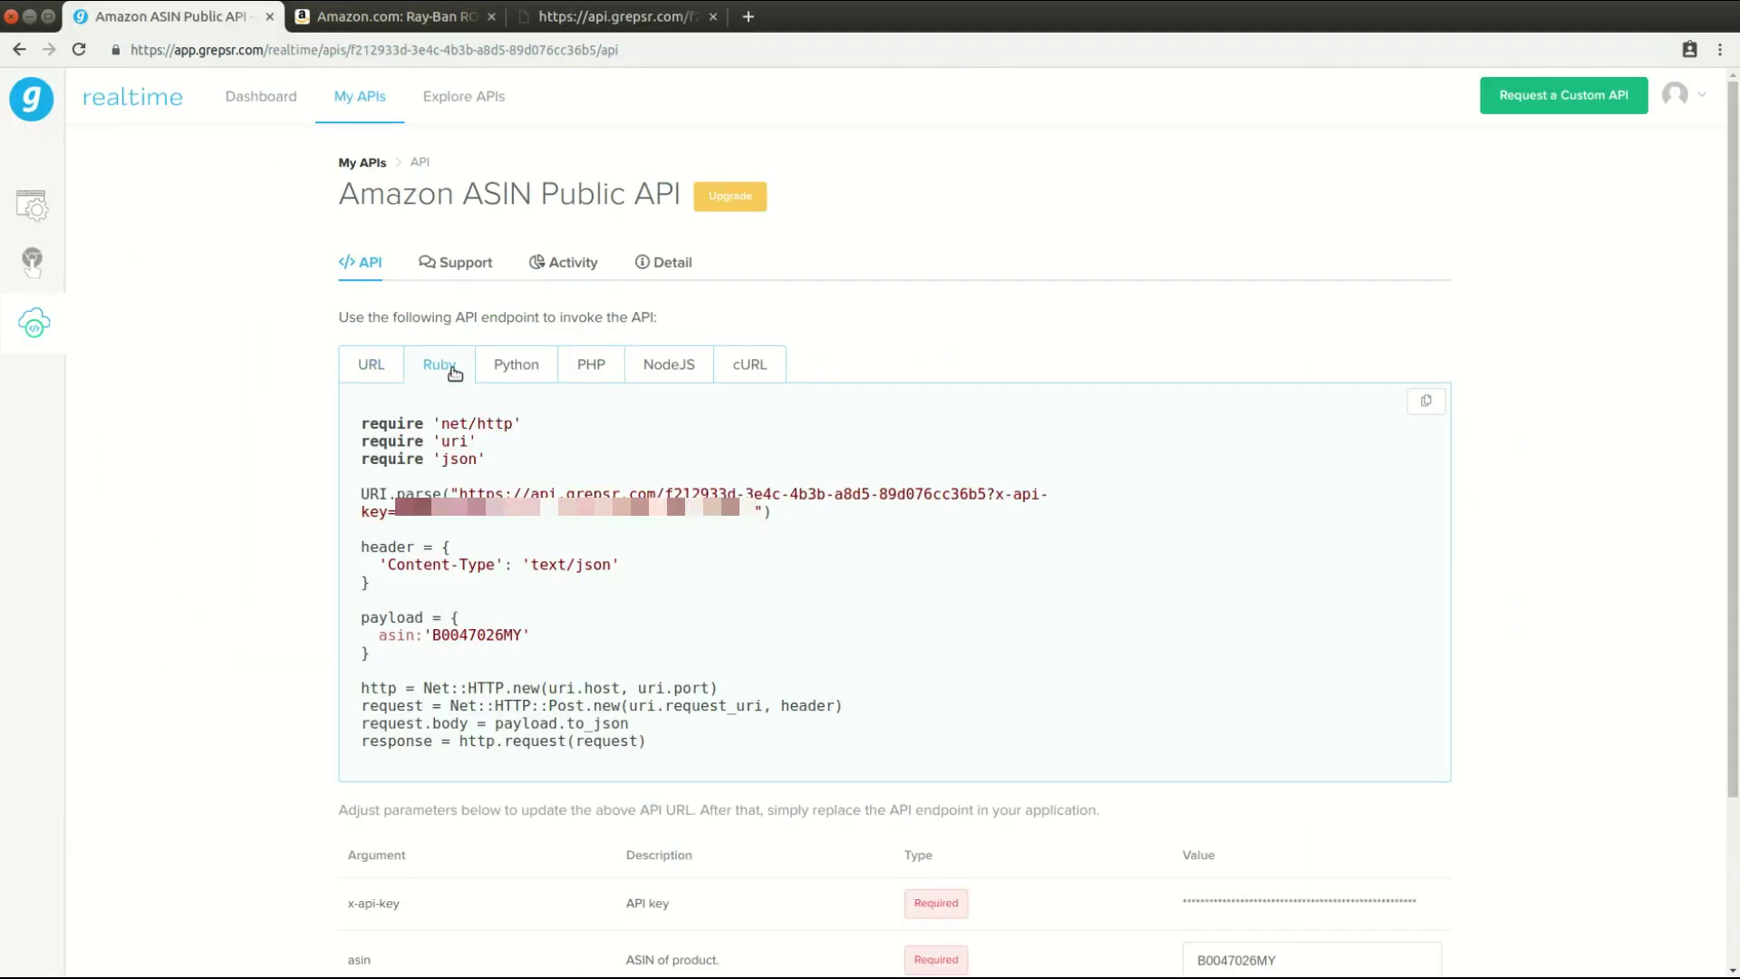
click(526, 372)
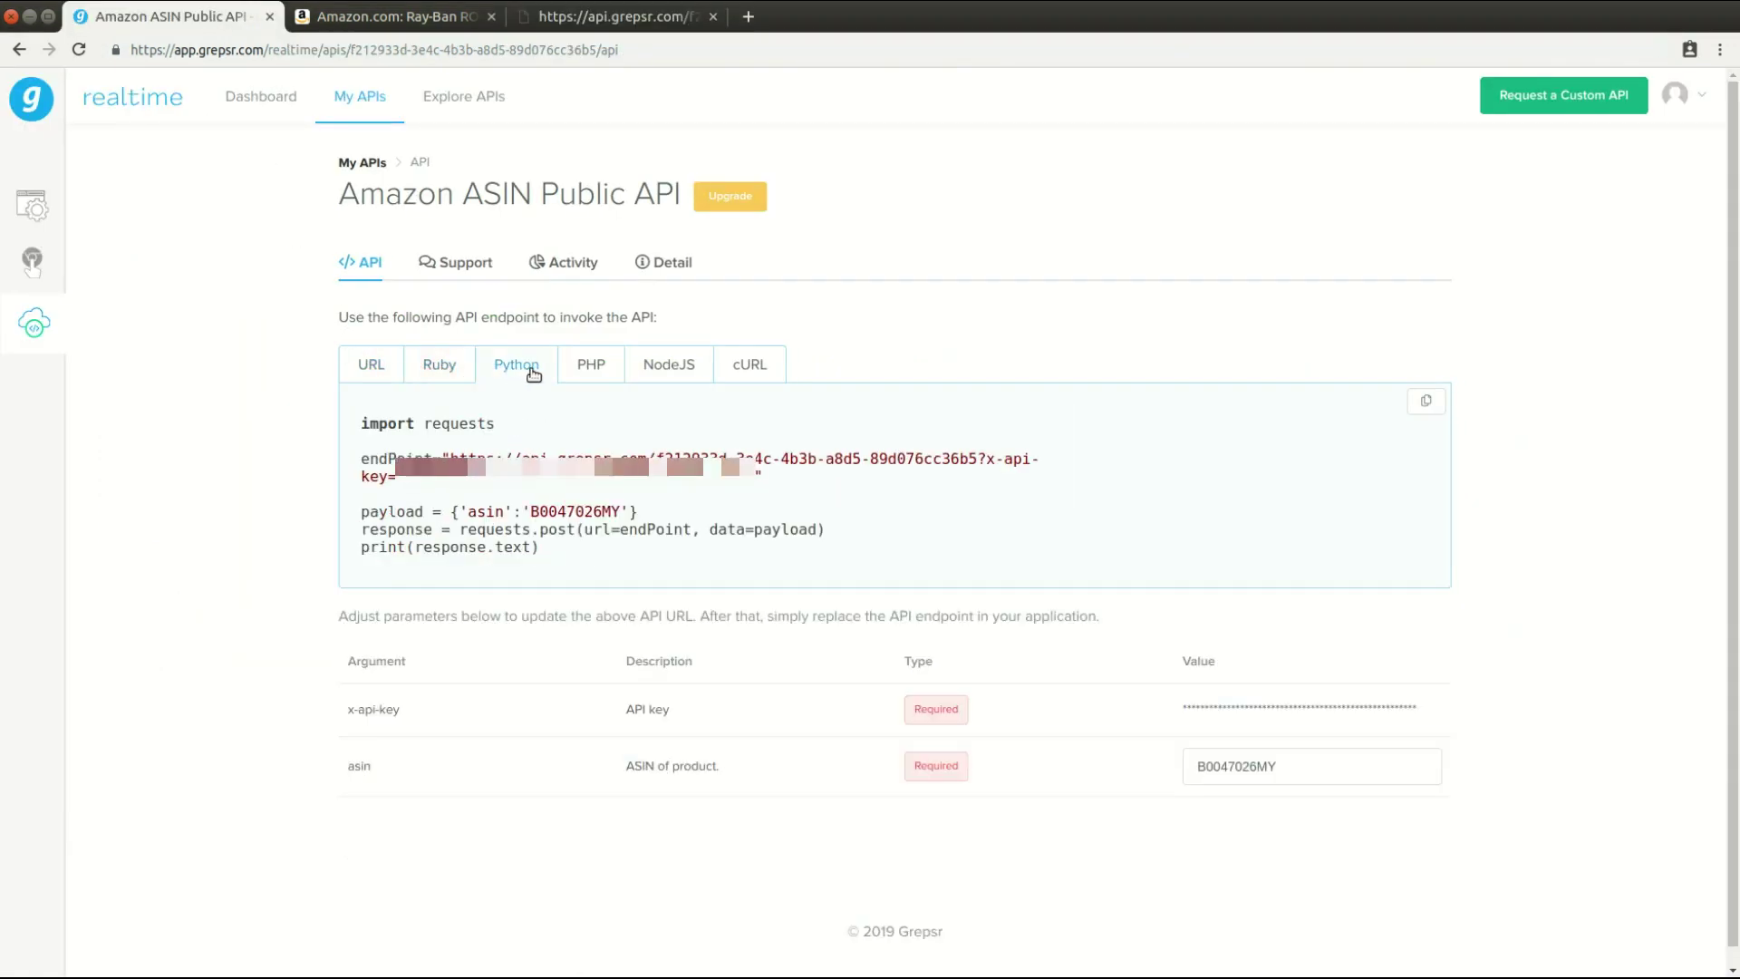
click(596, 369)
click(670, 367)
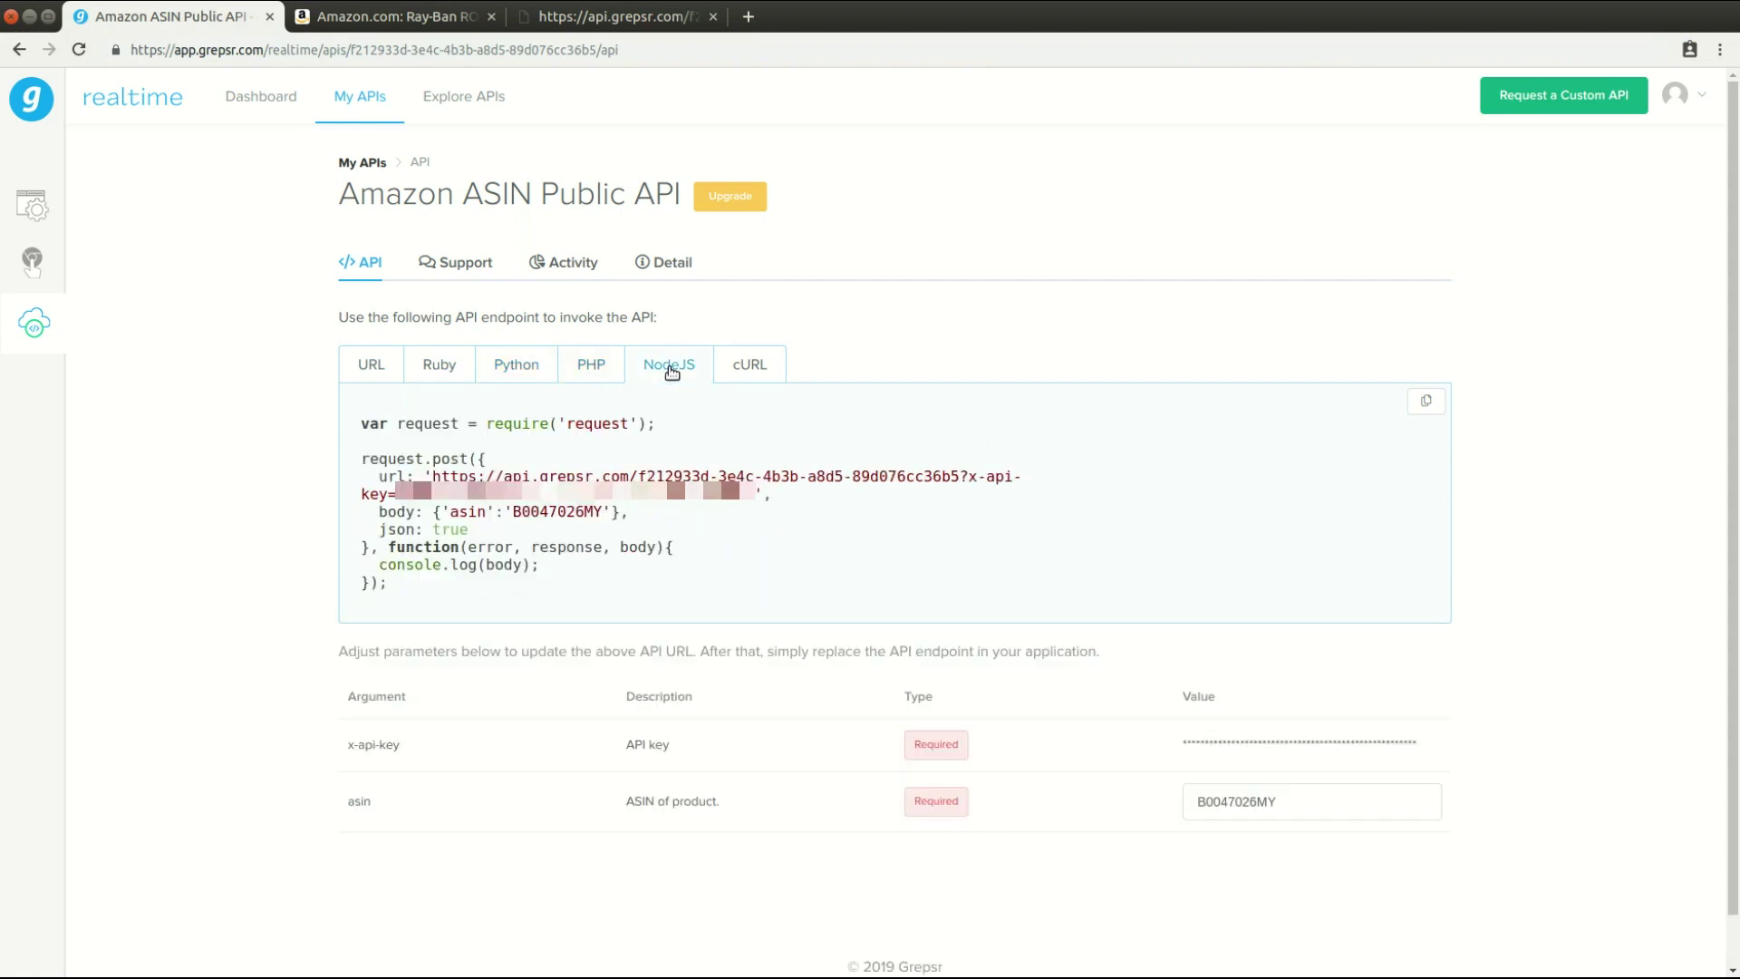
click(749, 375)
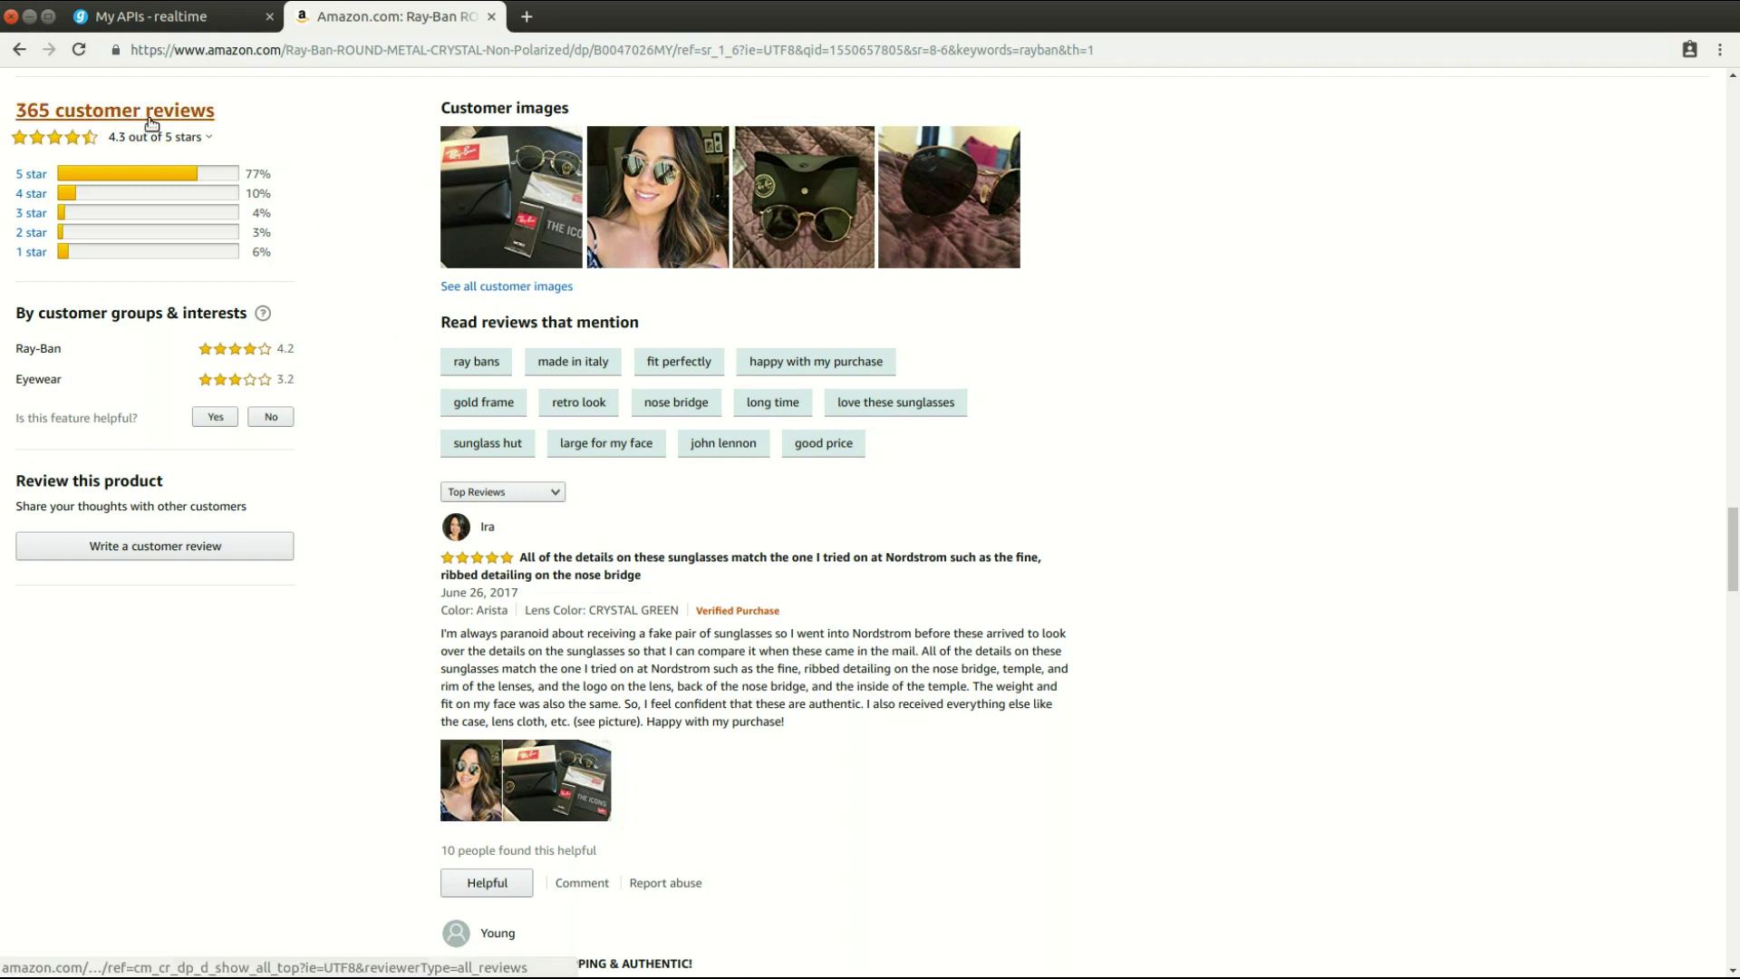
Scroll down through the Ray-Ban sunglasses' customer reviews on Amazon
scroll(404, 399, down, 2)
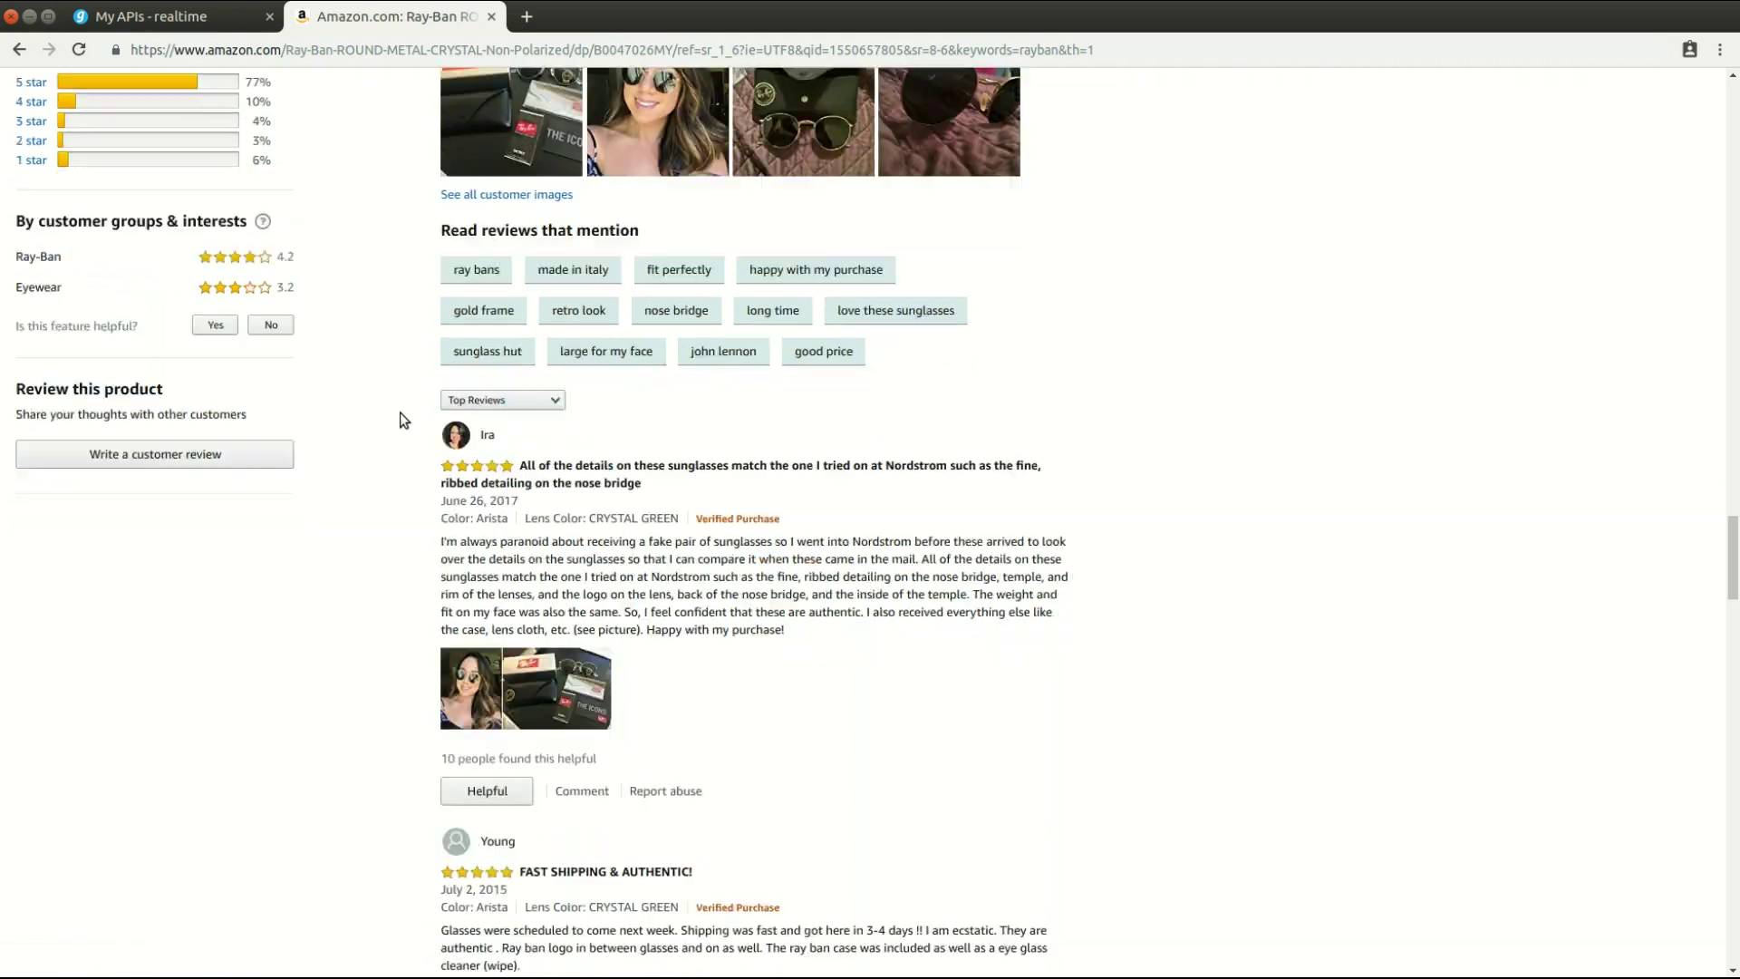
scroll(400, 412, down, 18)
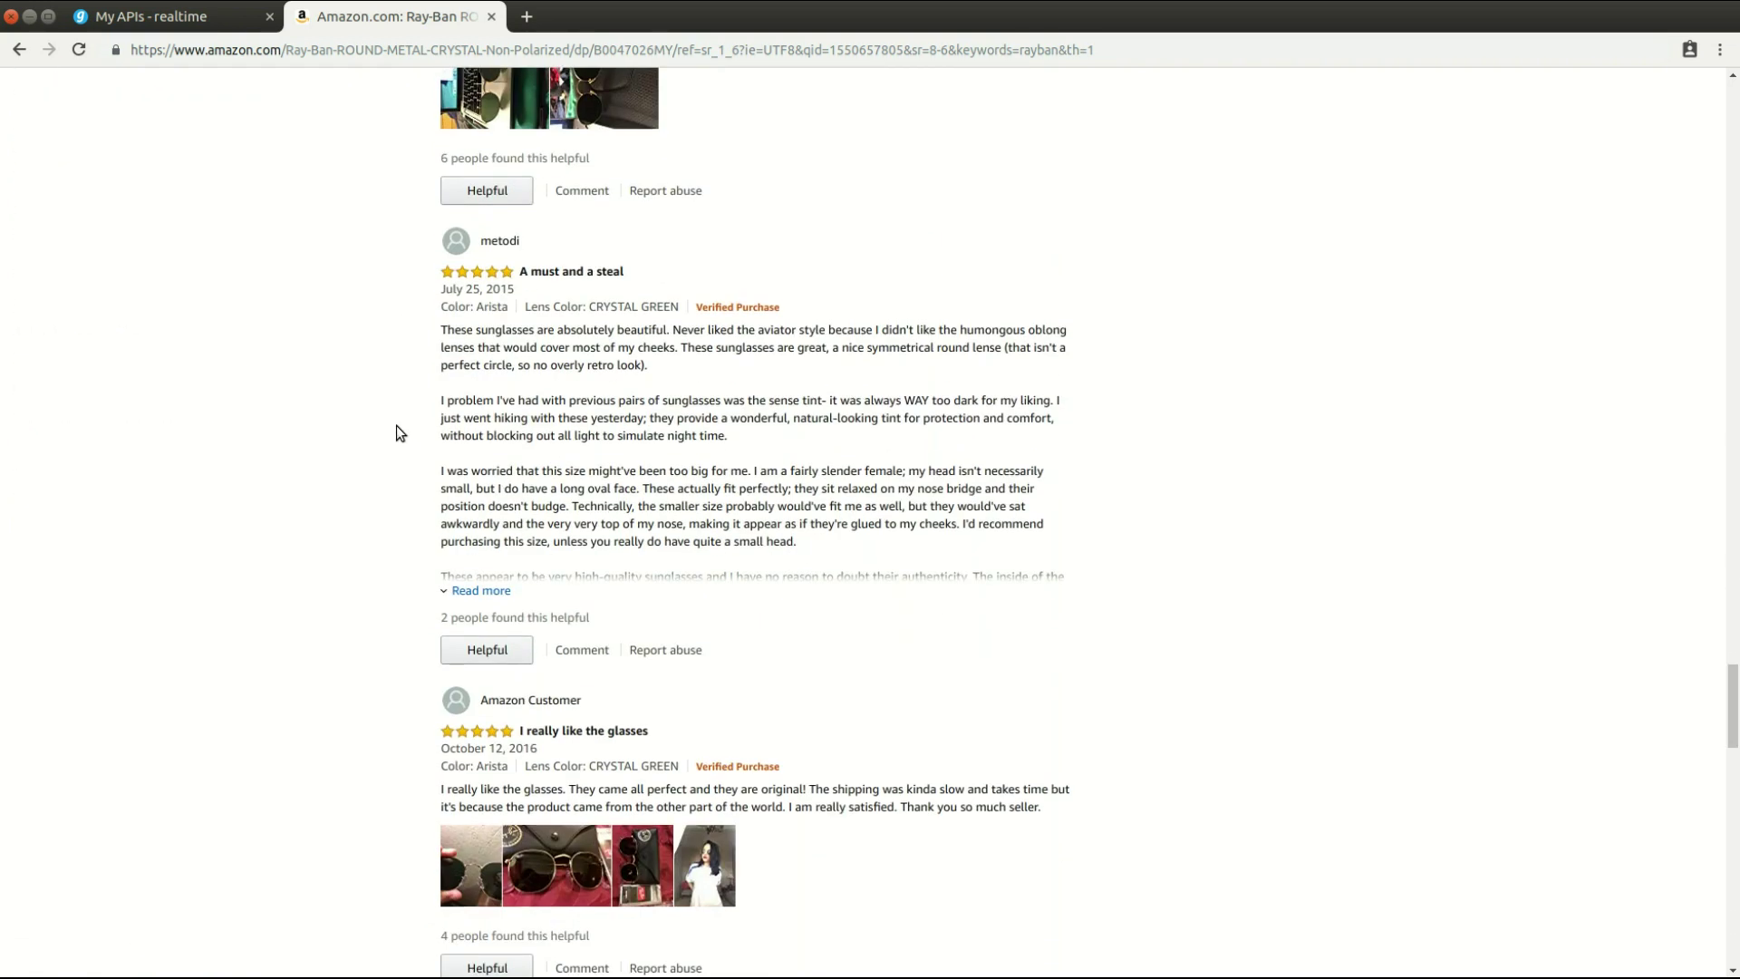
scroll(395, 432, down, 4)
click(186, 30)
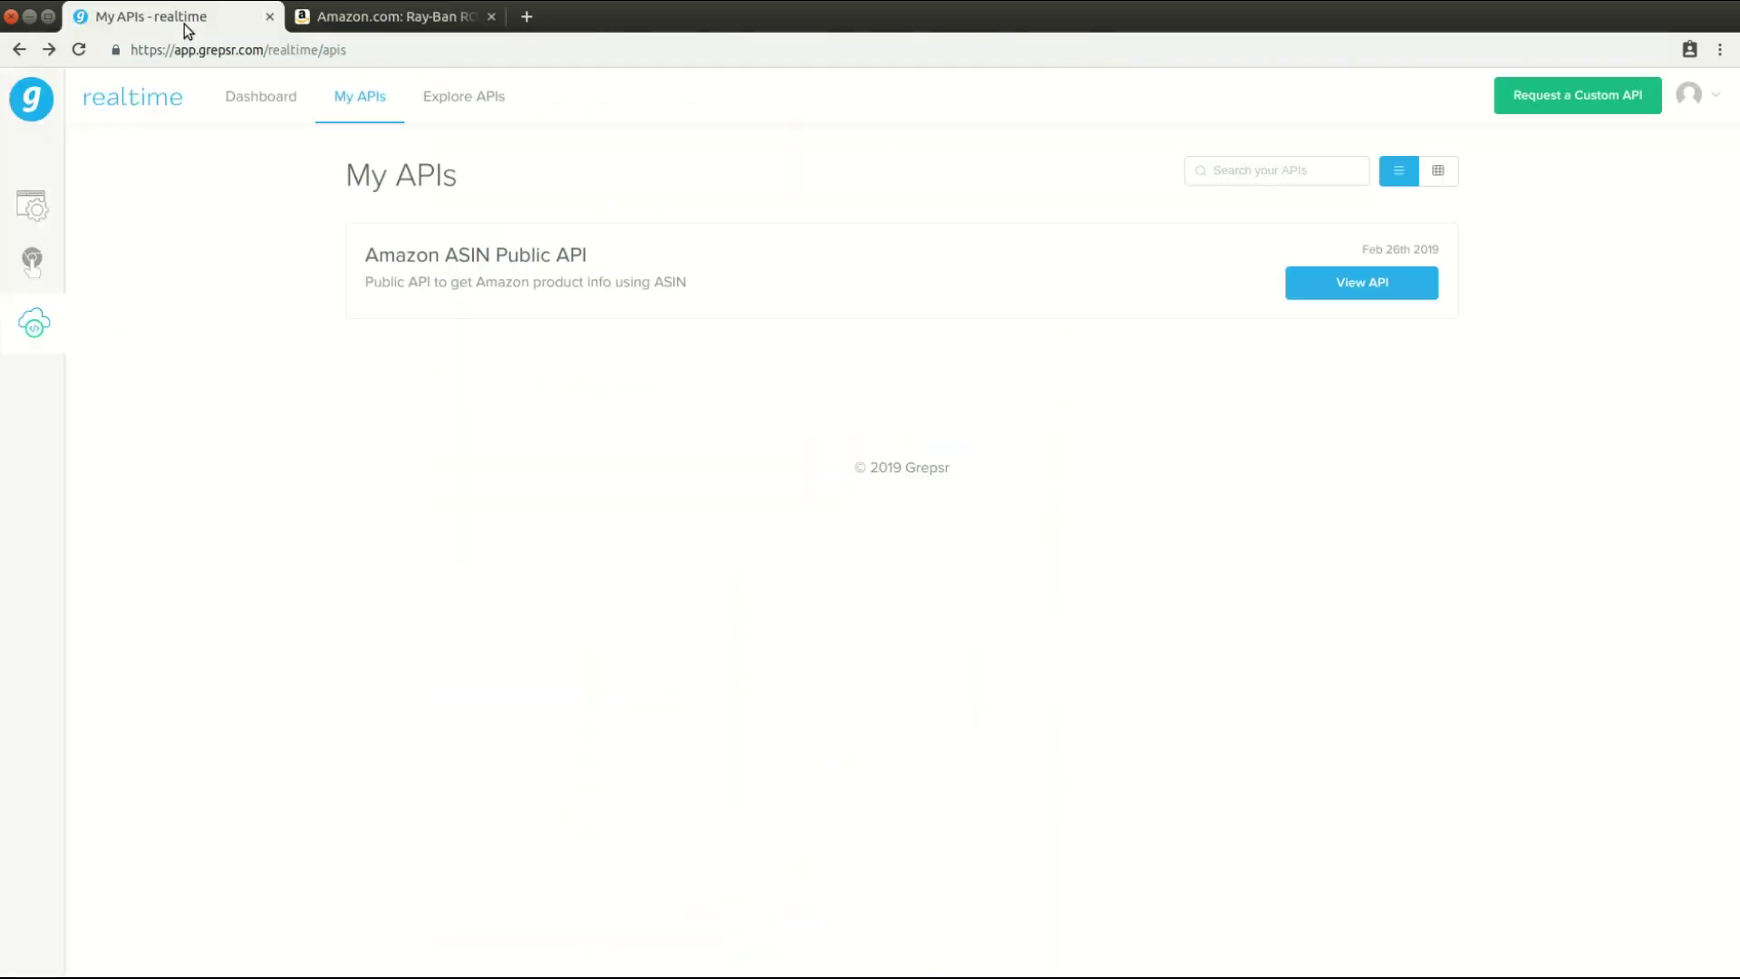
click(1584, 100)
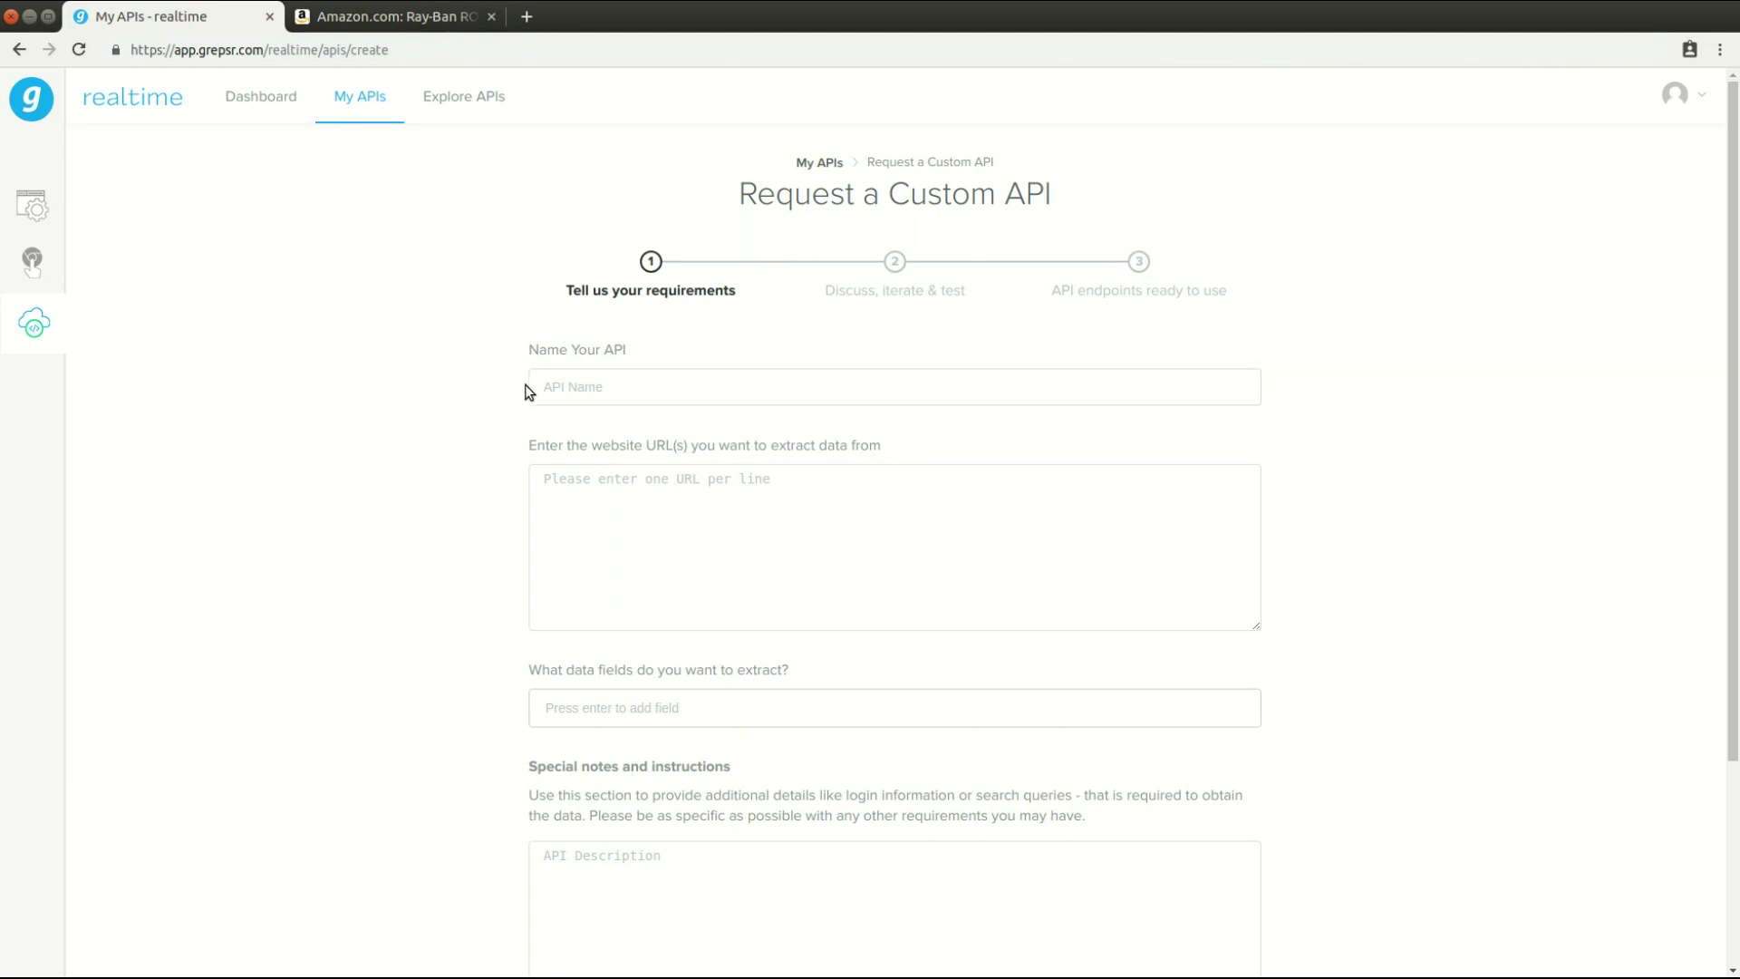
click(549, 388)
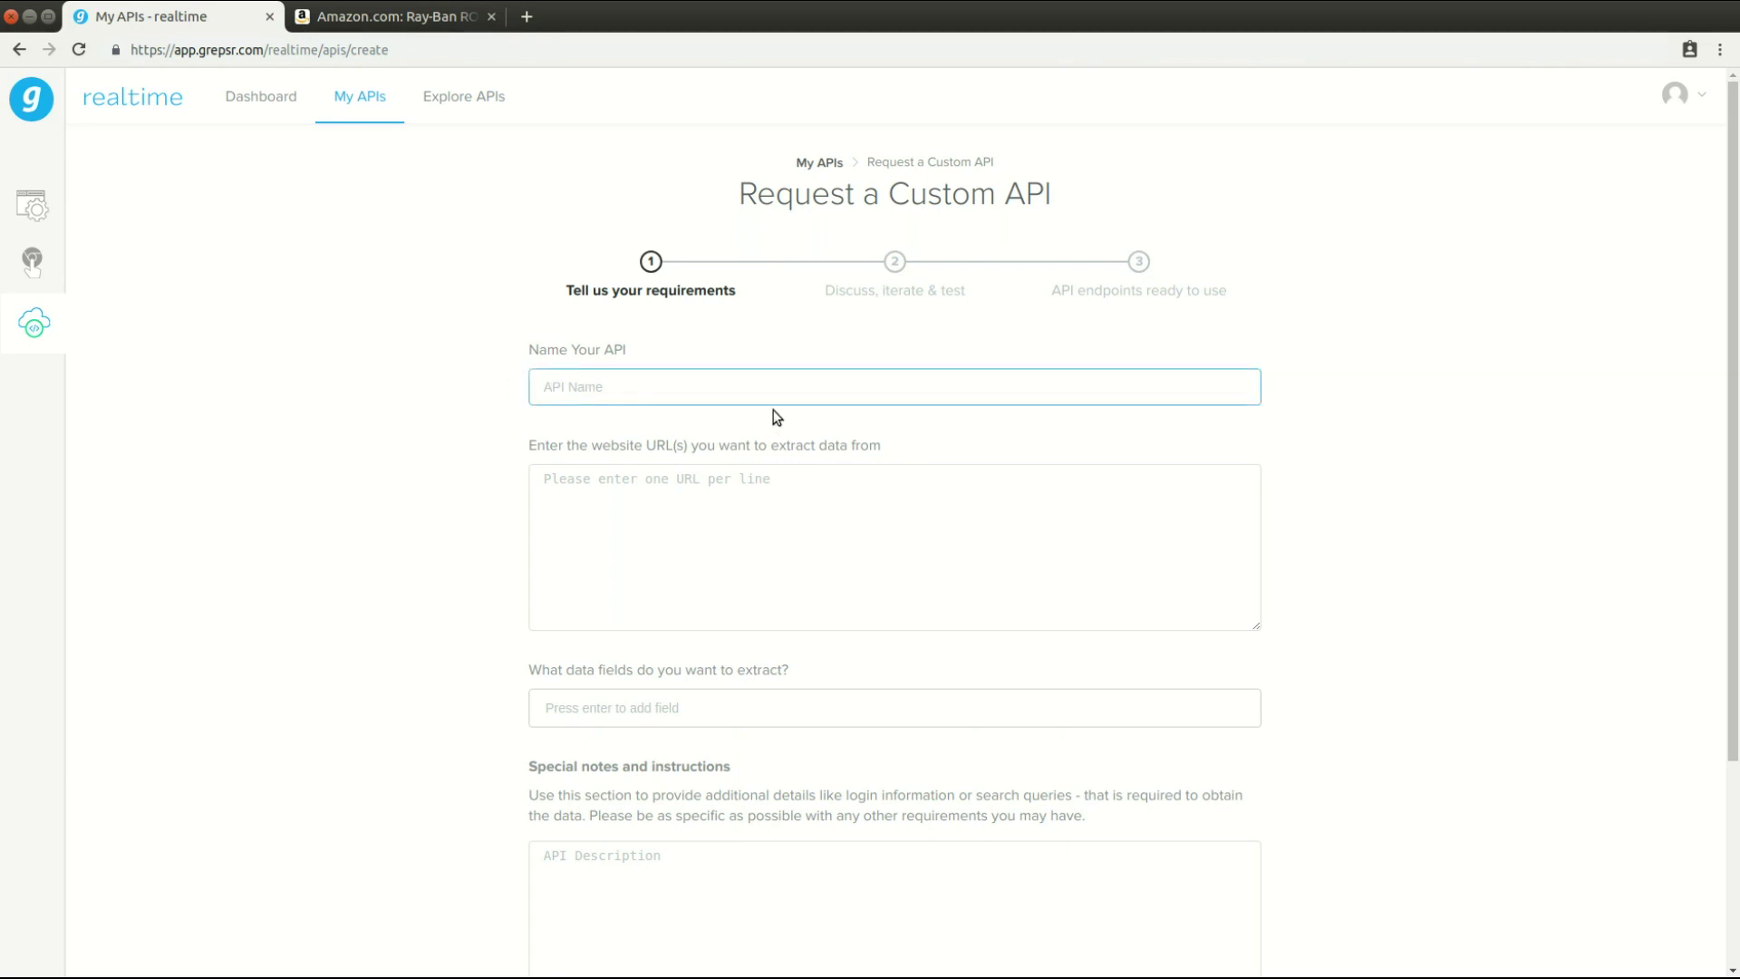
text(Amazon Product Reviews)
key(Tab)
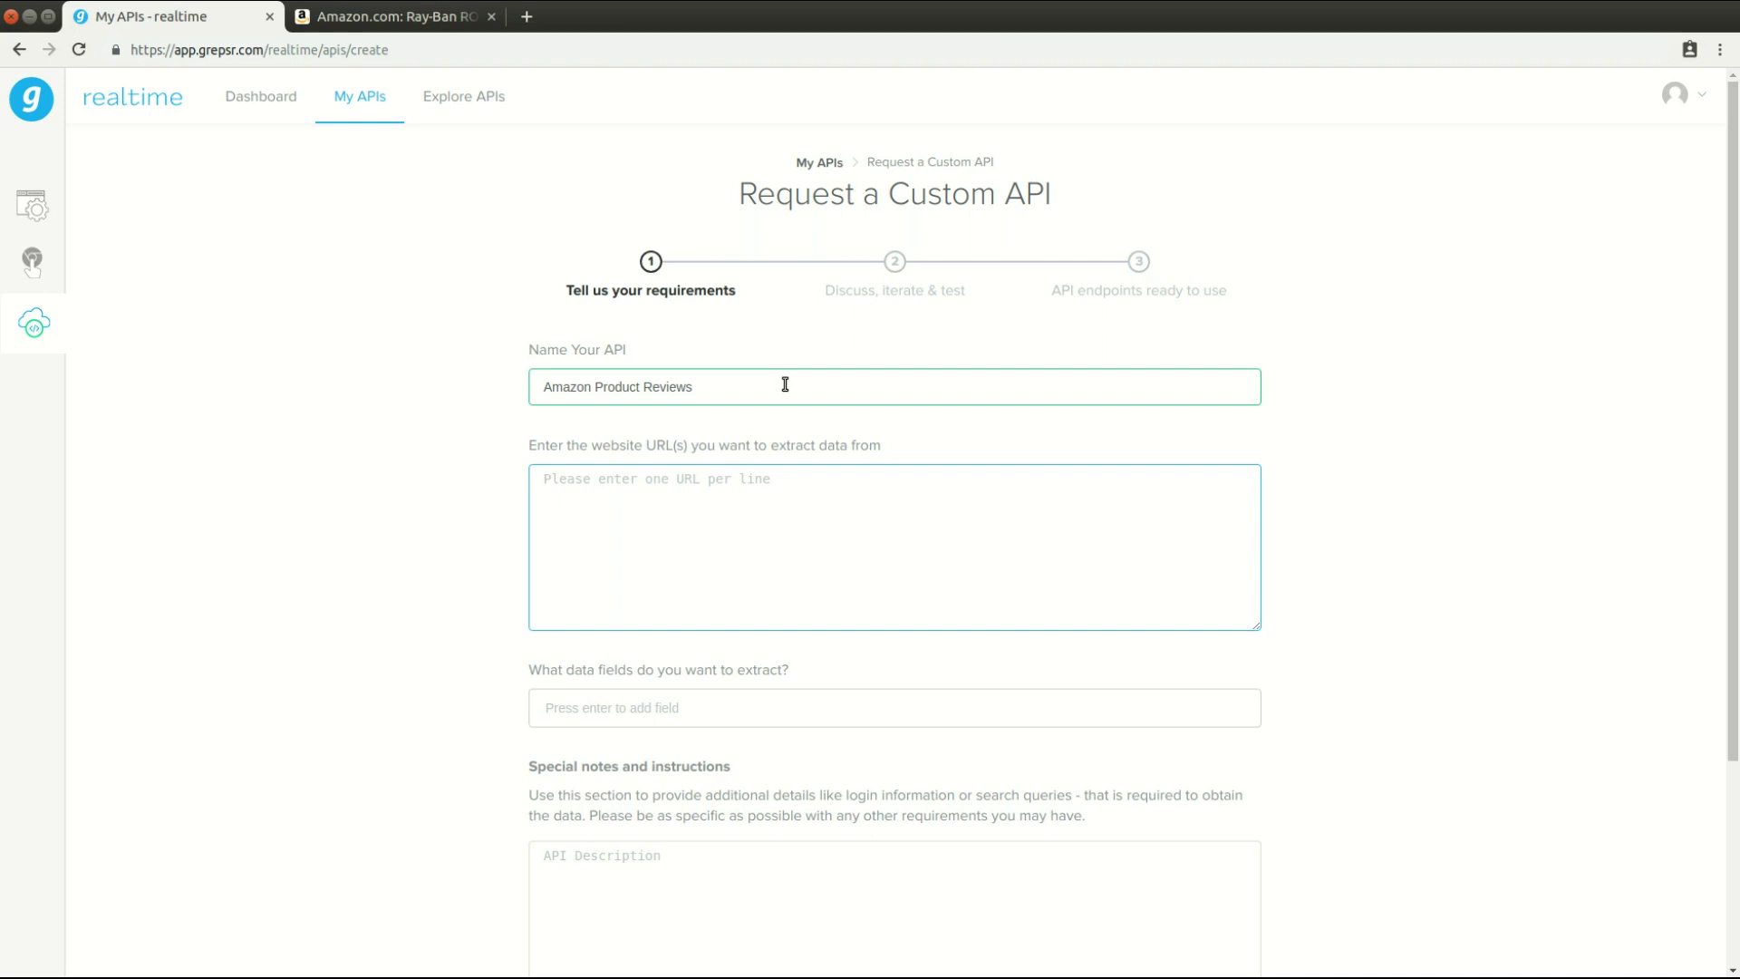
text(www.amazon.com)
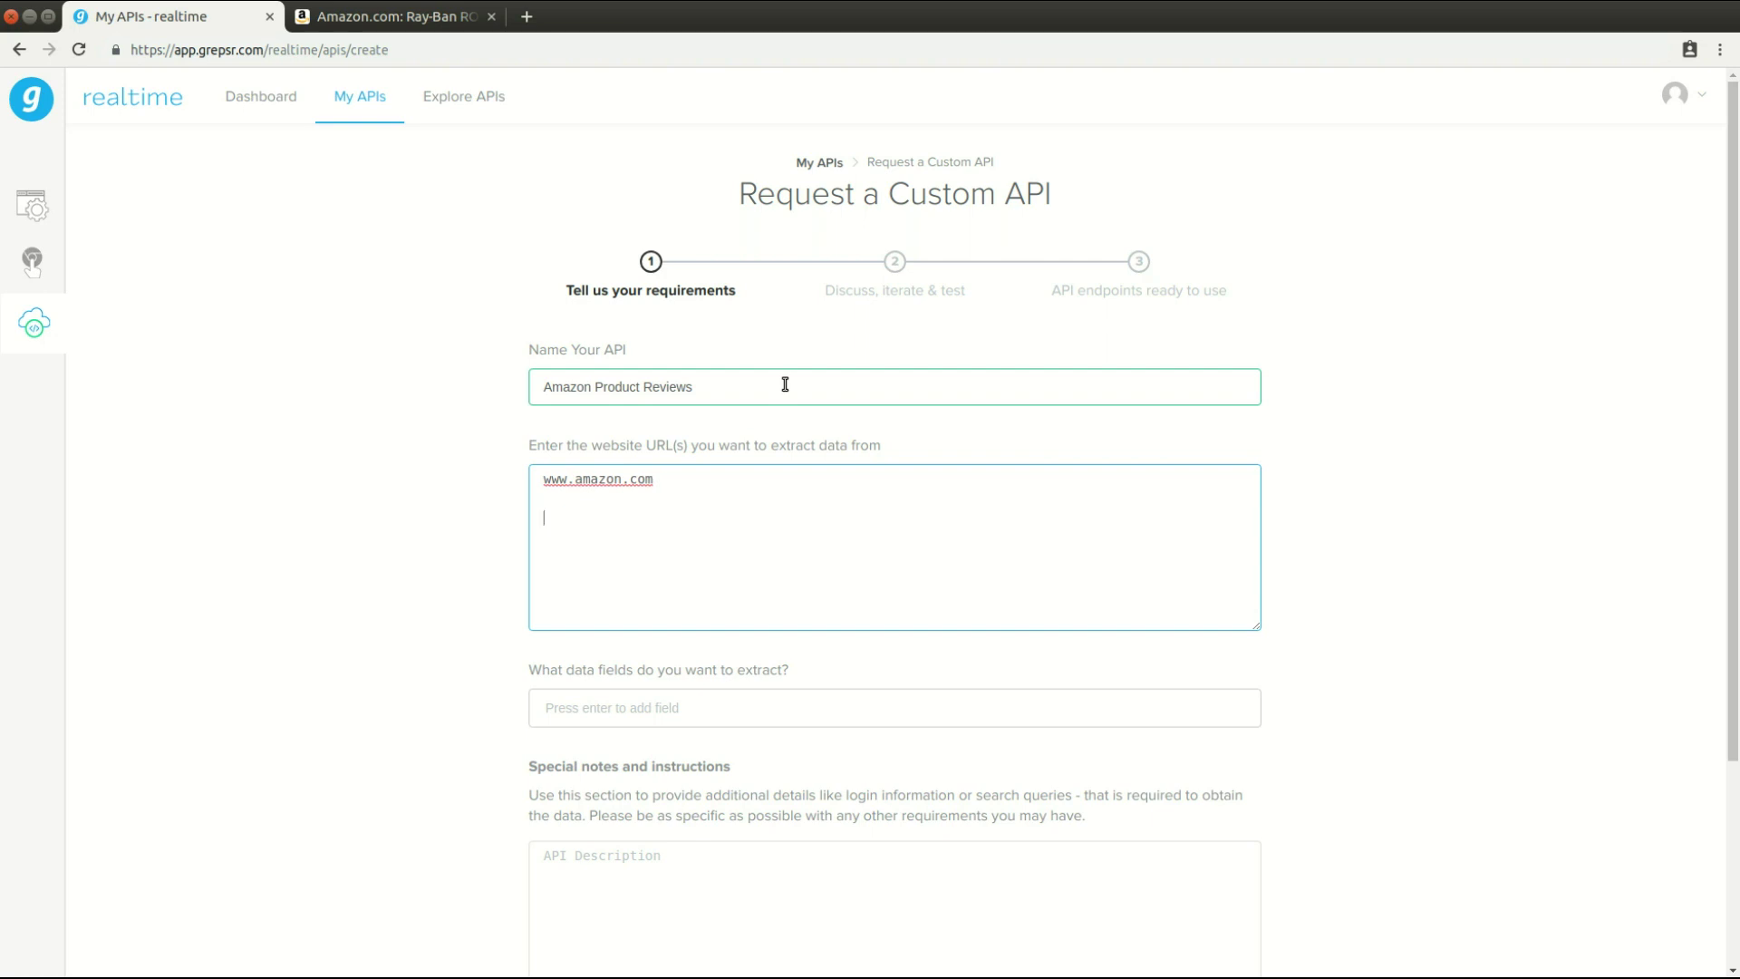
key(BackSpace)
key(Tab)
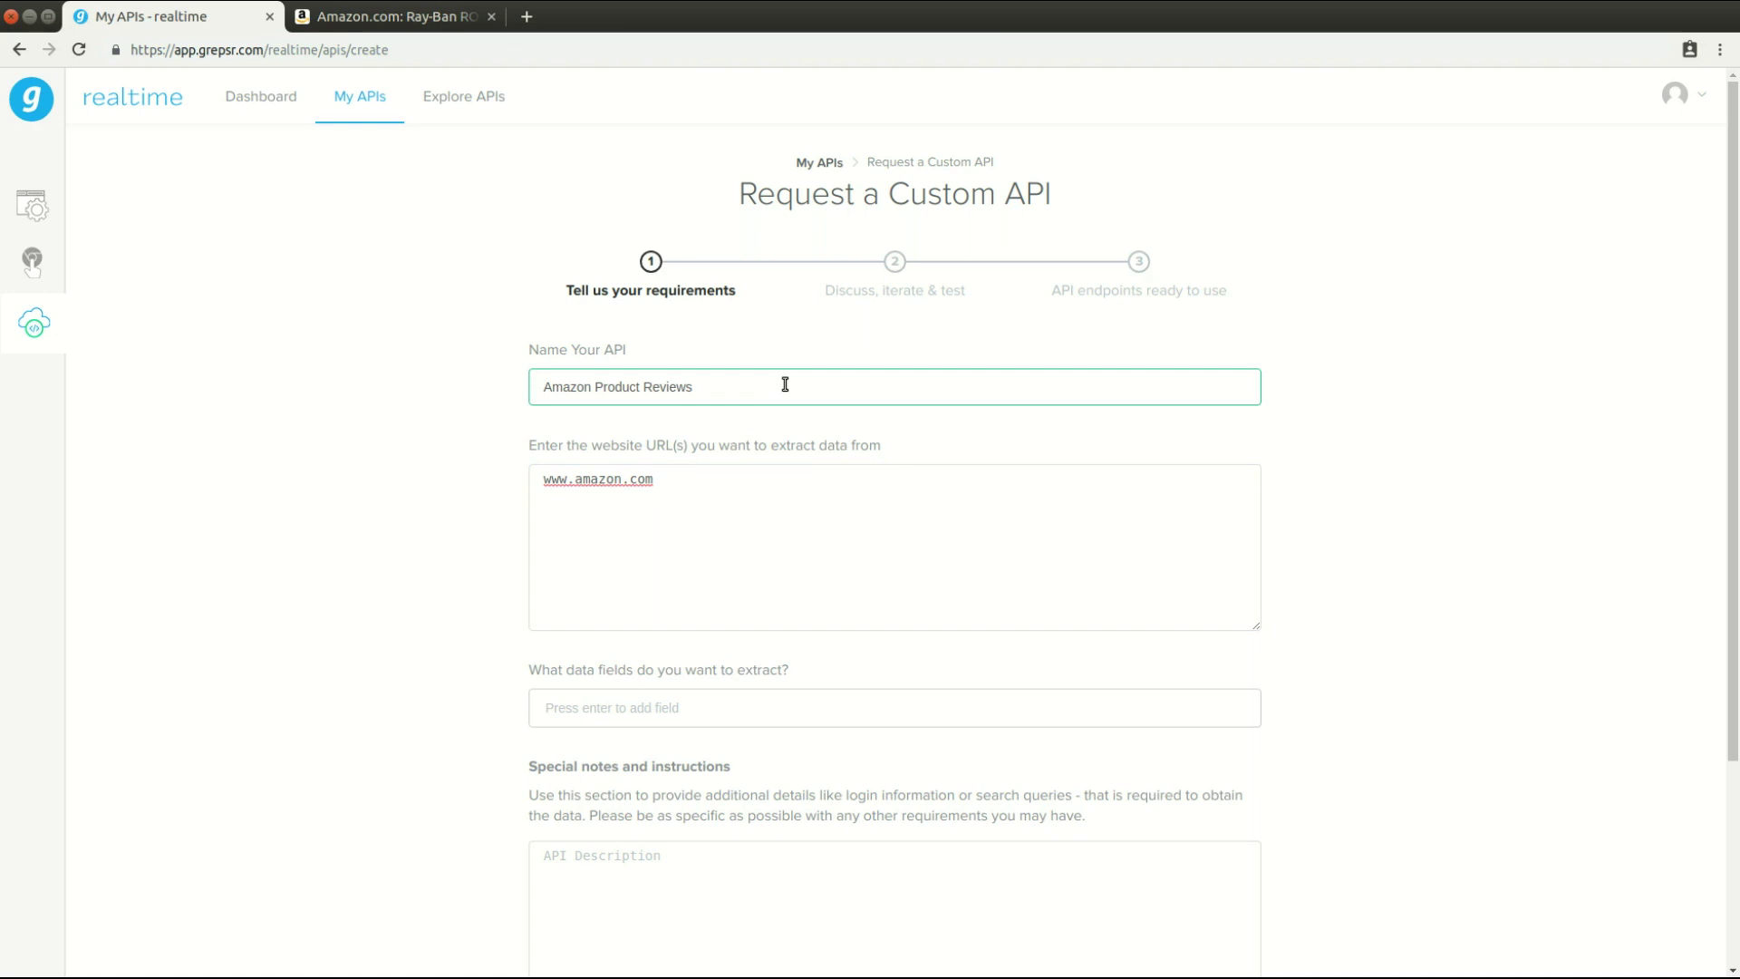
Add data fields 'reviewer name', 'rating', 'review title' and 'review URL' to the request
text(reviewer name)
key(Return)
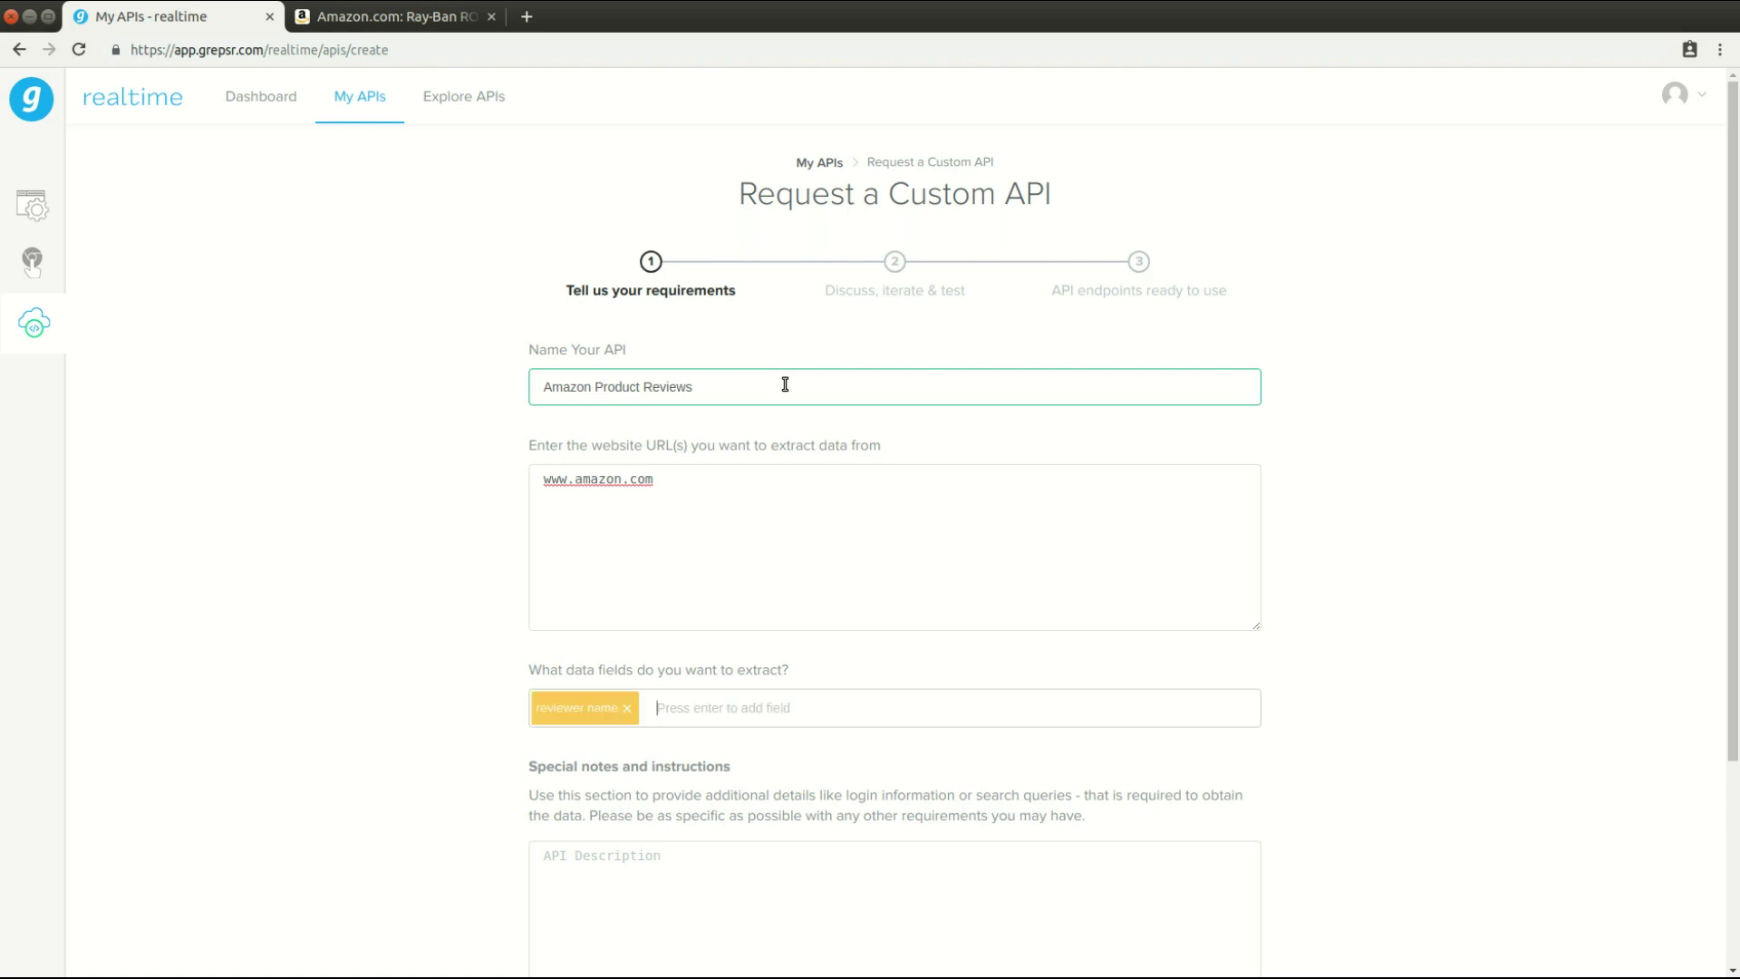
text(rating)
key(Return)
text(review title)
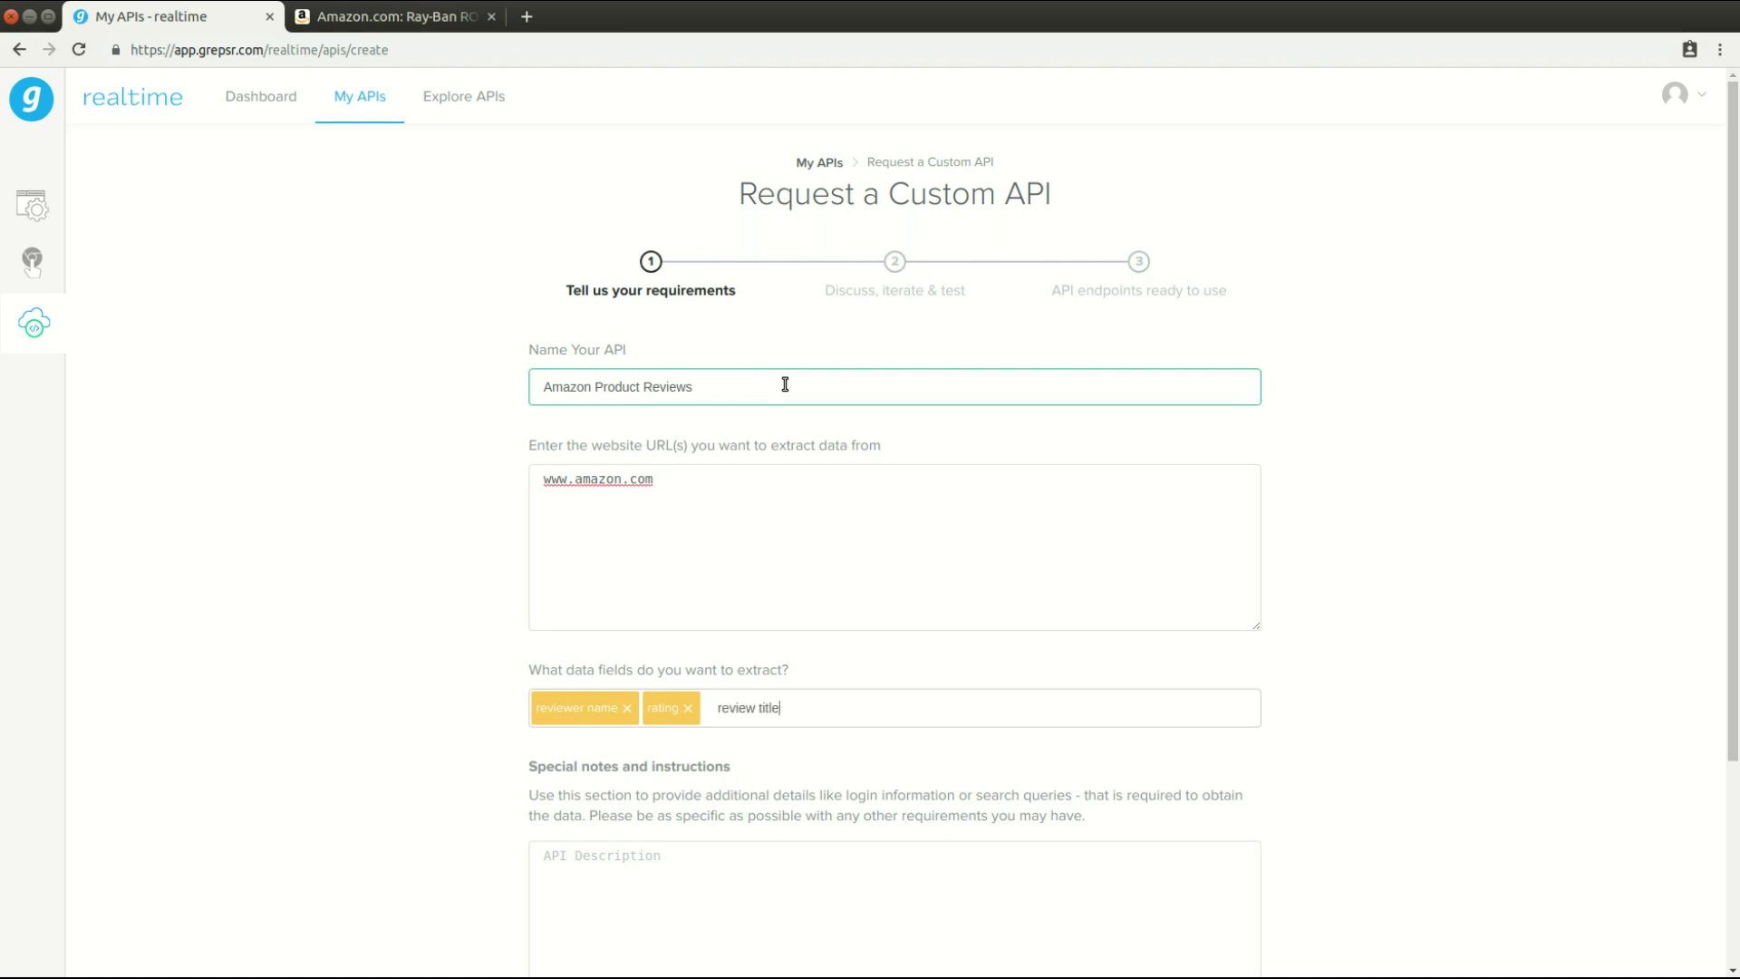
key(Return)
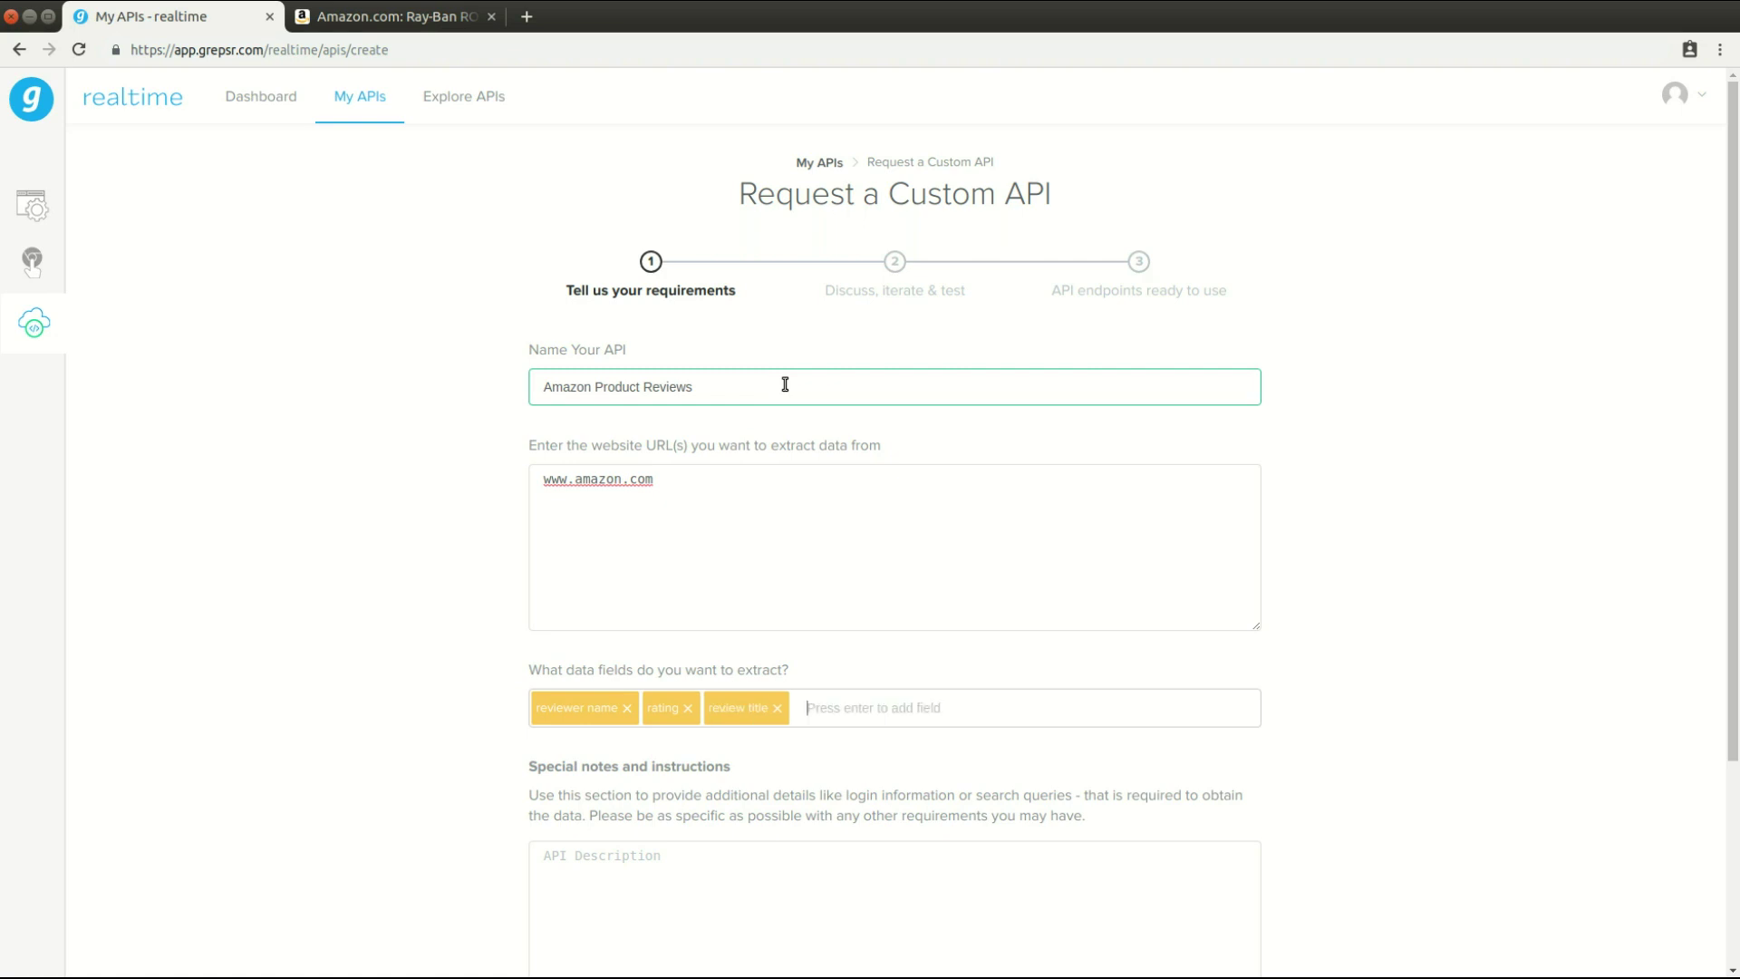
text(review URL)
key(Return)
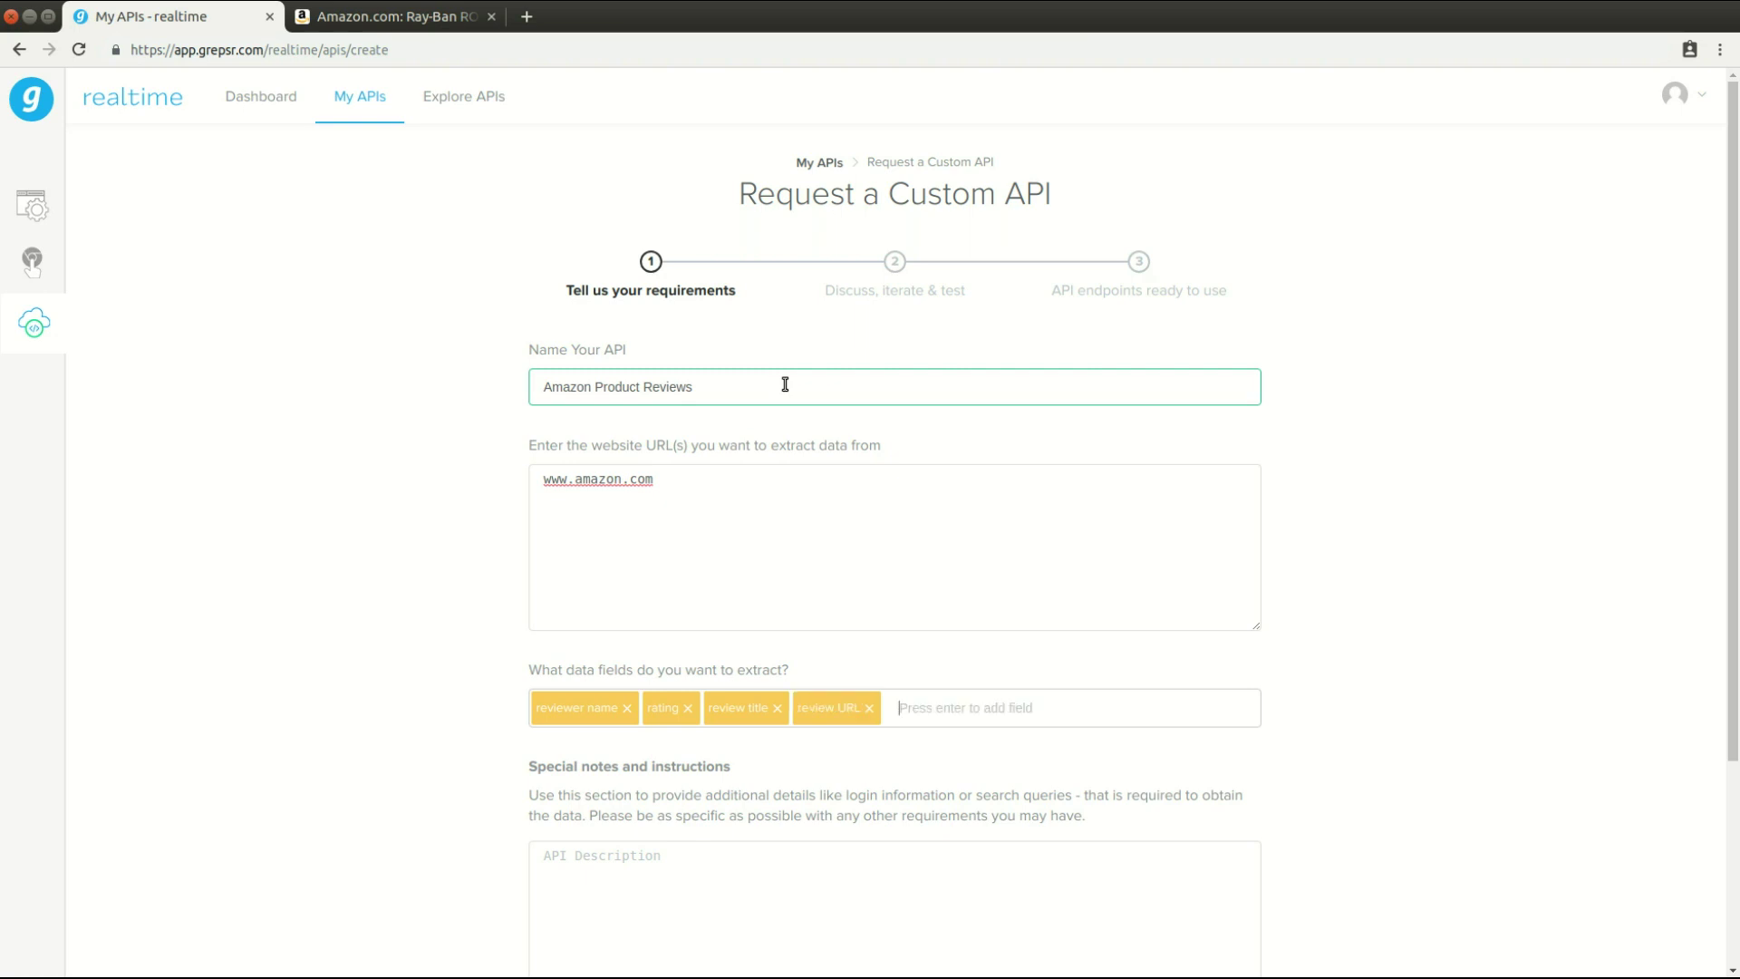
Add data fields 'review text', 'image URL' and 'Number who found helpful'
text(review text)
key(Return)
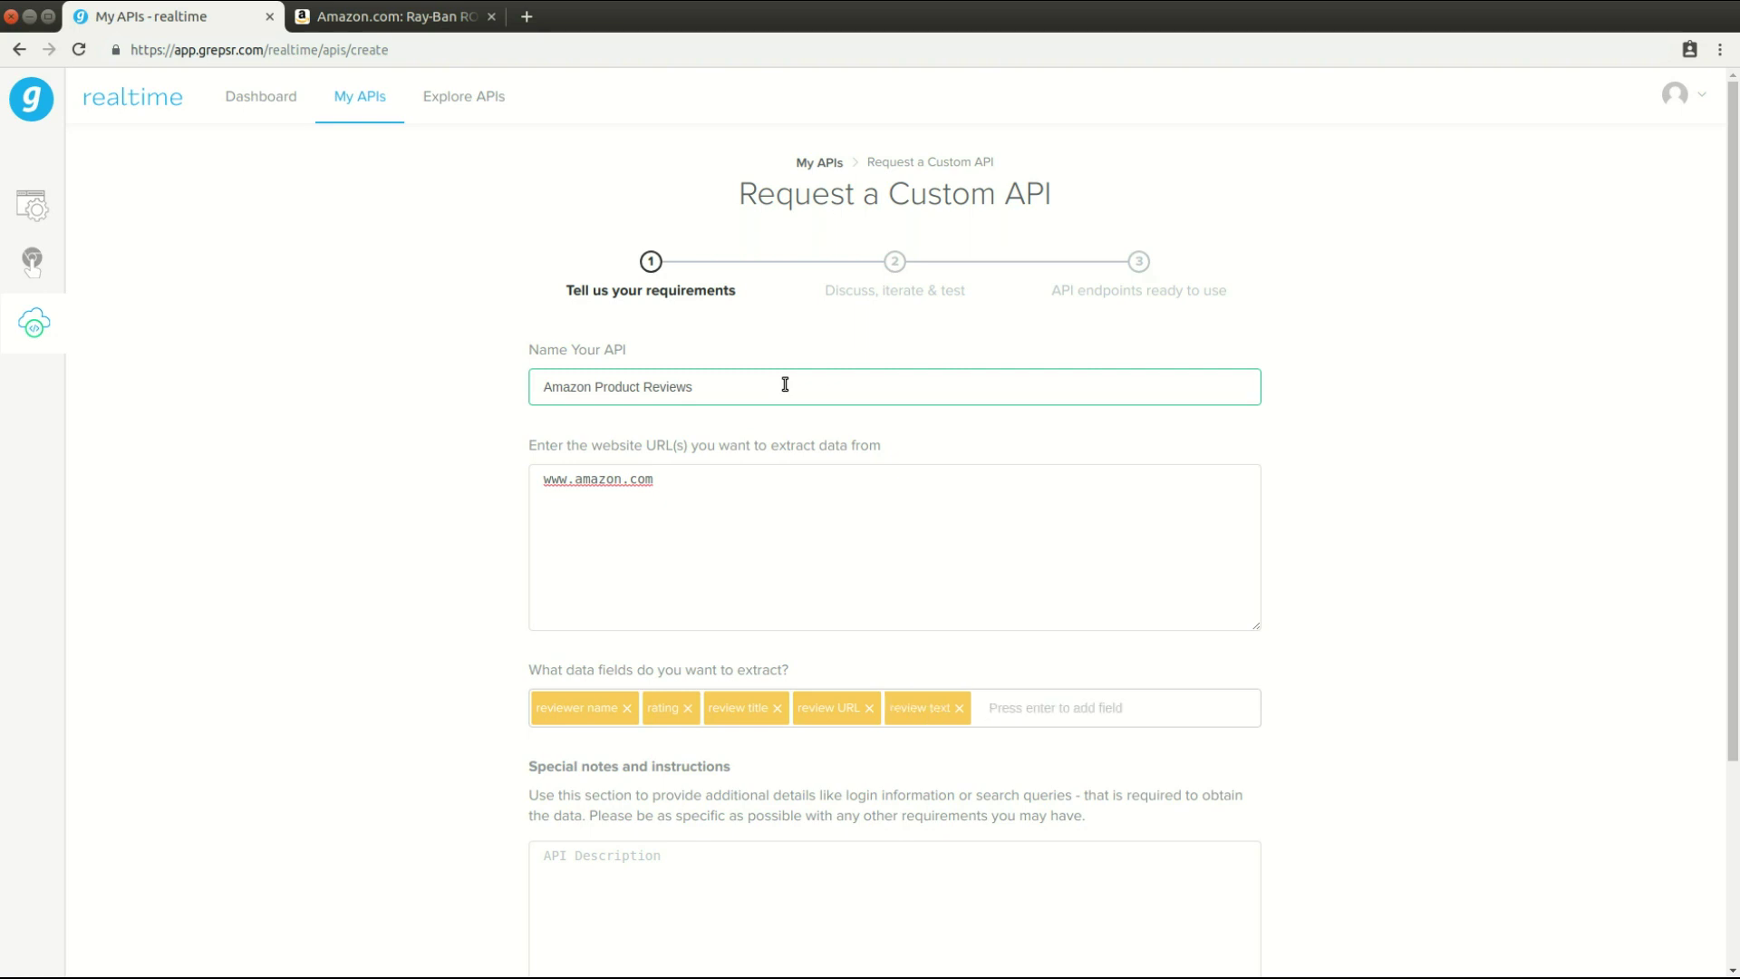
text(image URL)
key(Return)
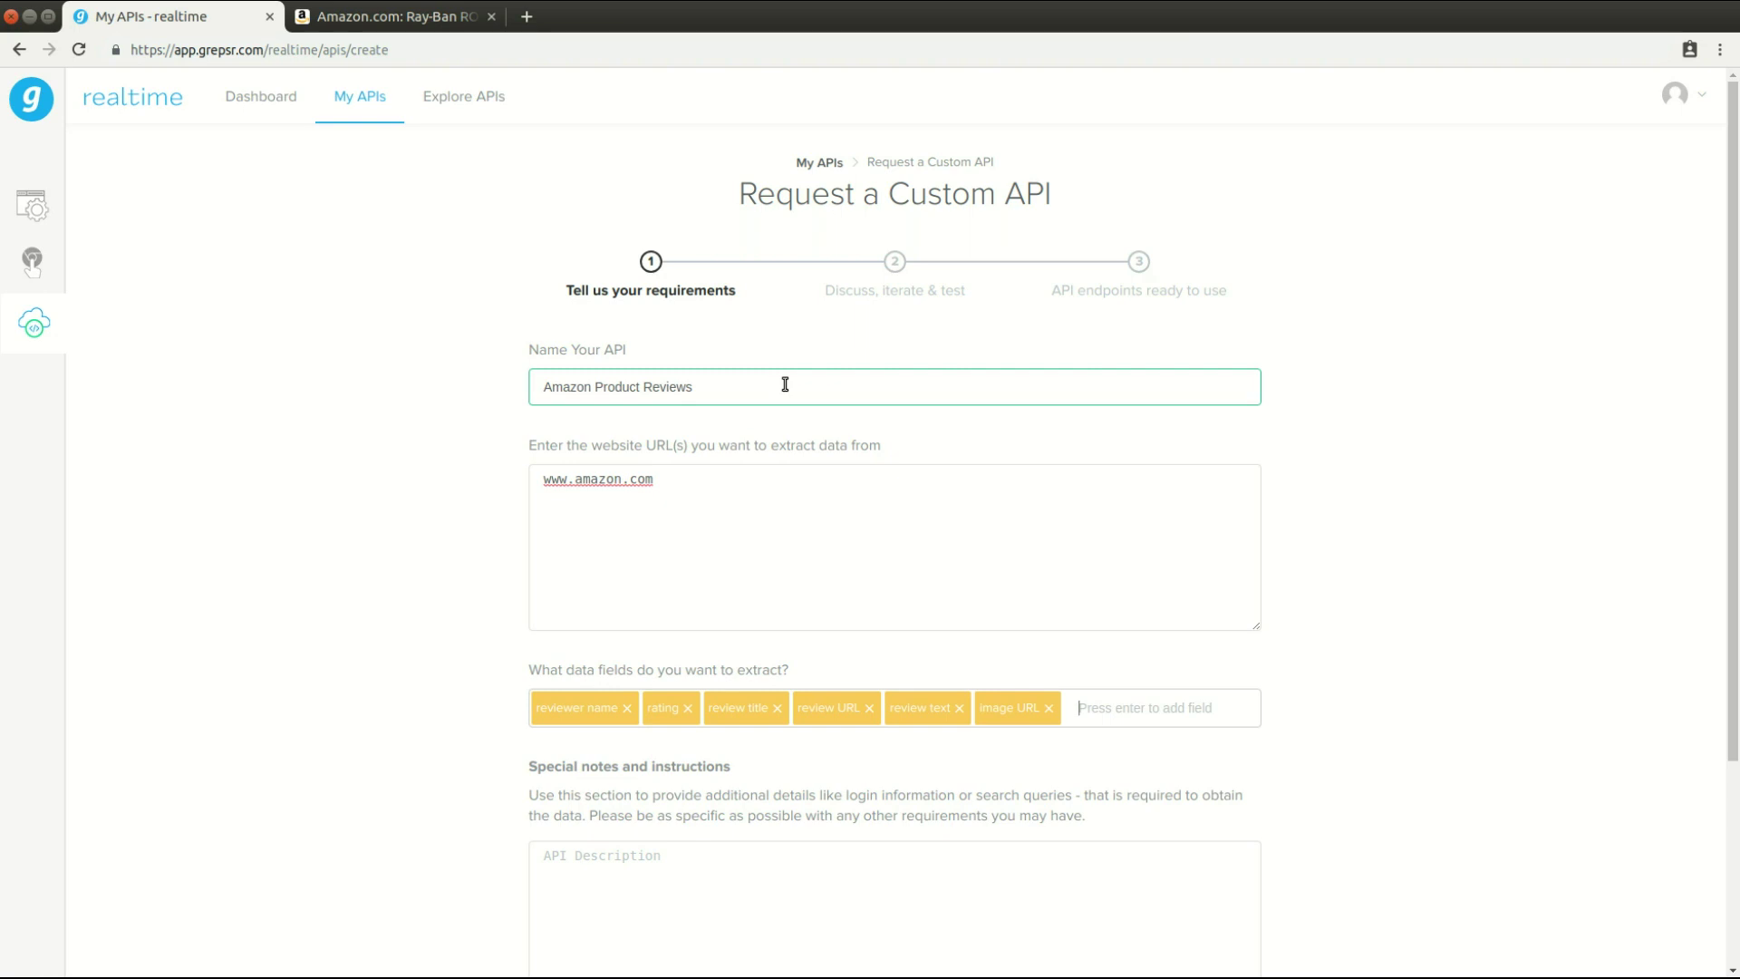
text(Number who found helpful)
key(Return)
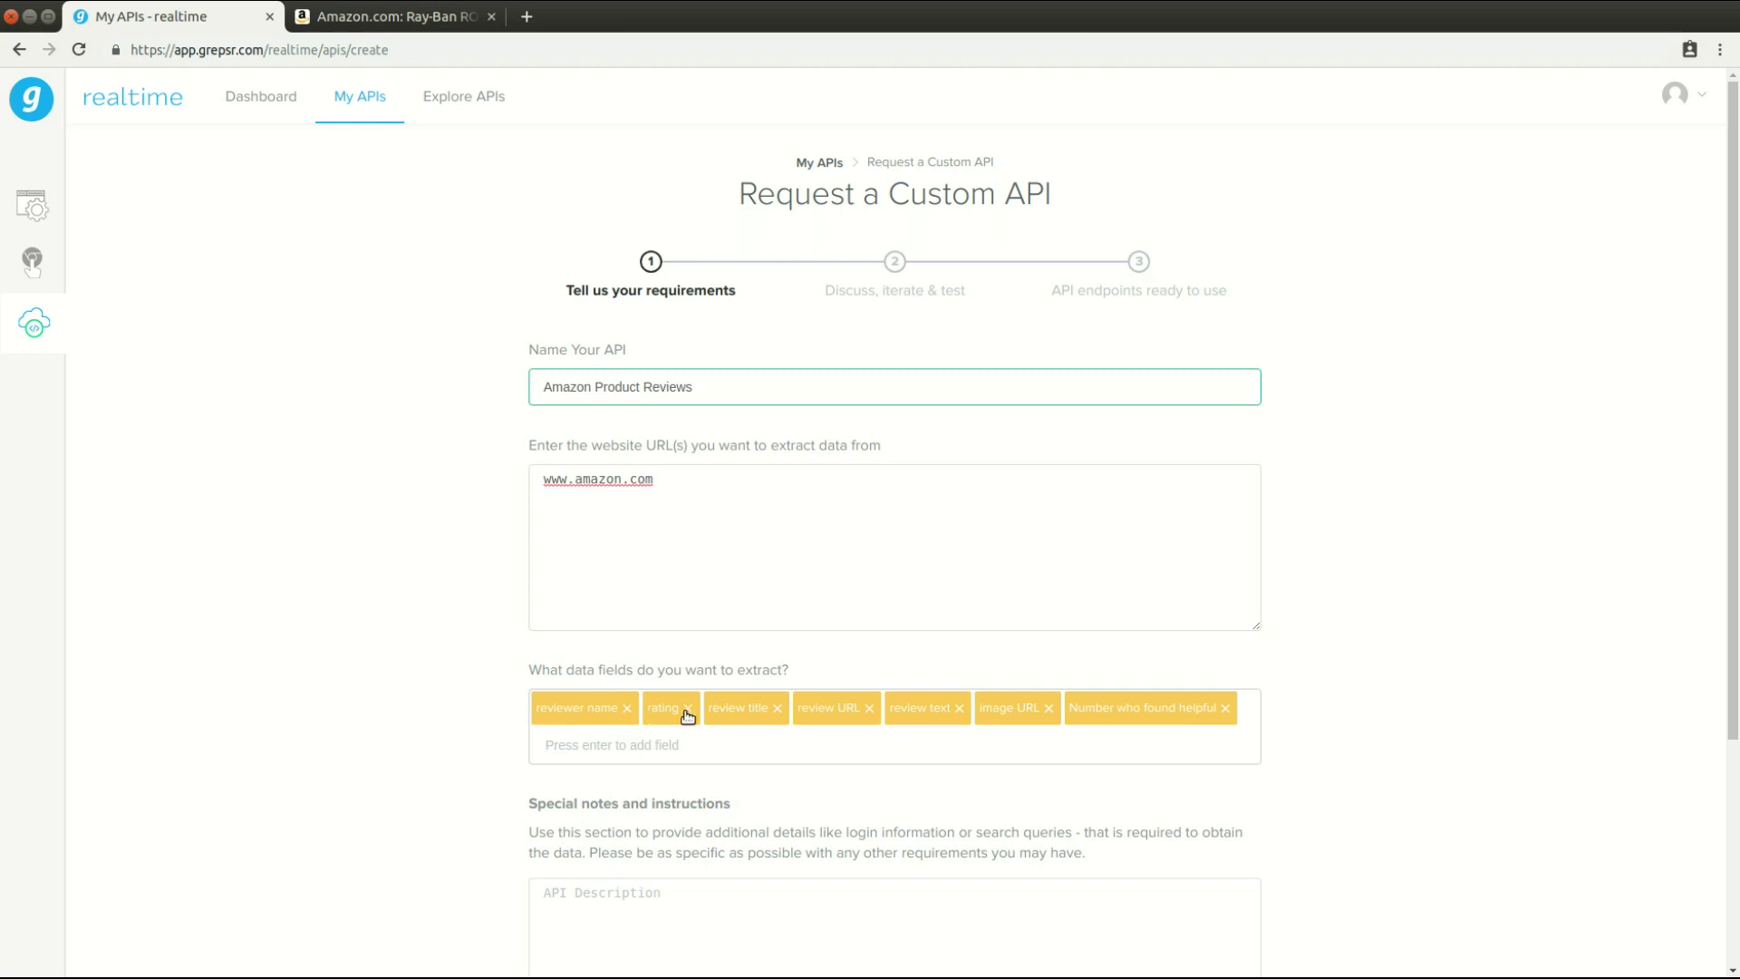
Write special notes: 'ASIN as one of the parameters.' and 'Only the latest 50 reviews.'
scroll(465, 681, down, 2)
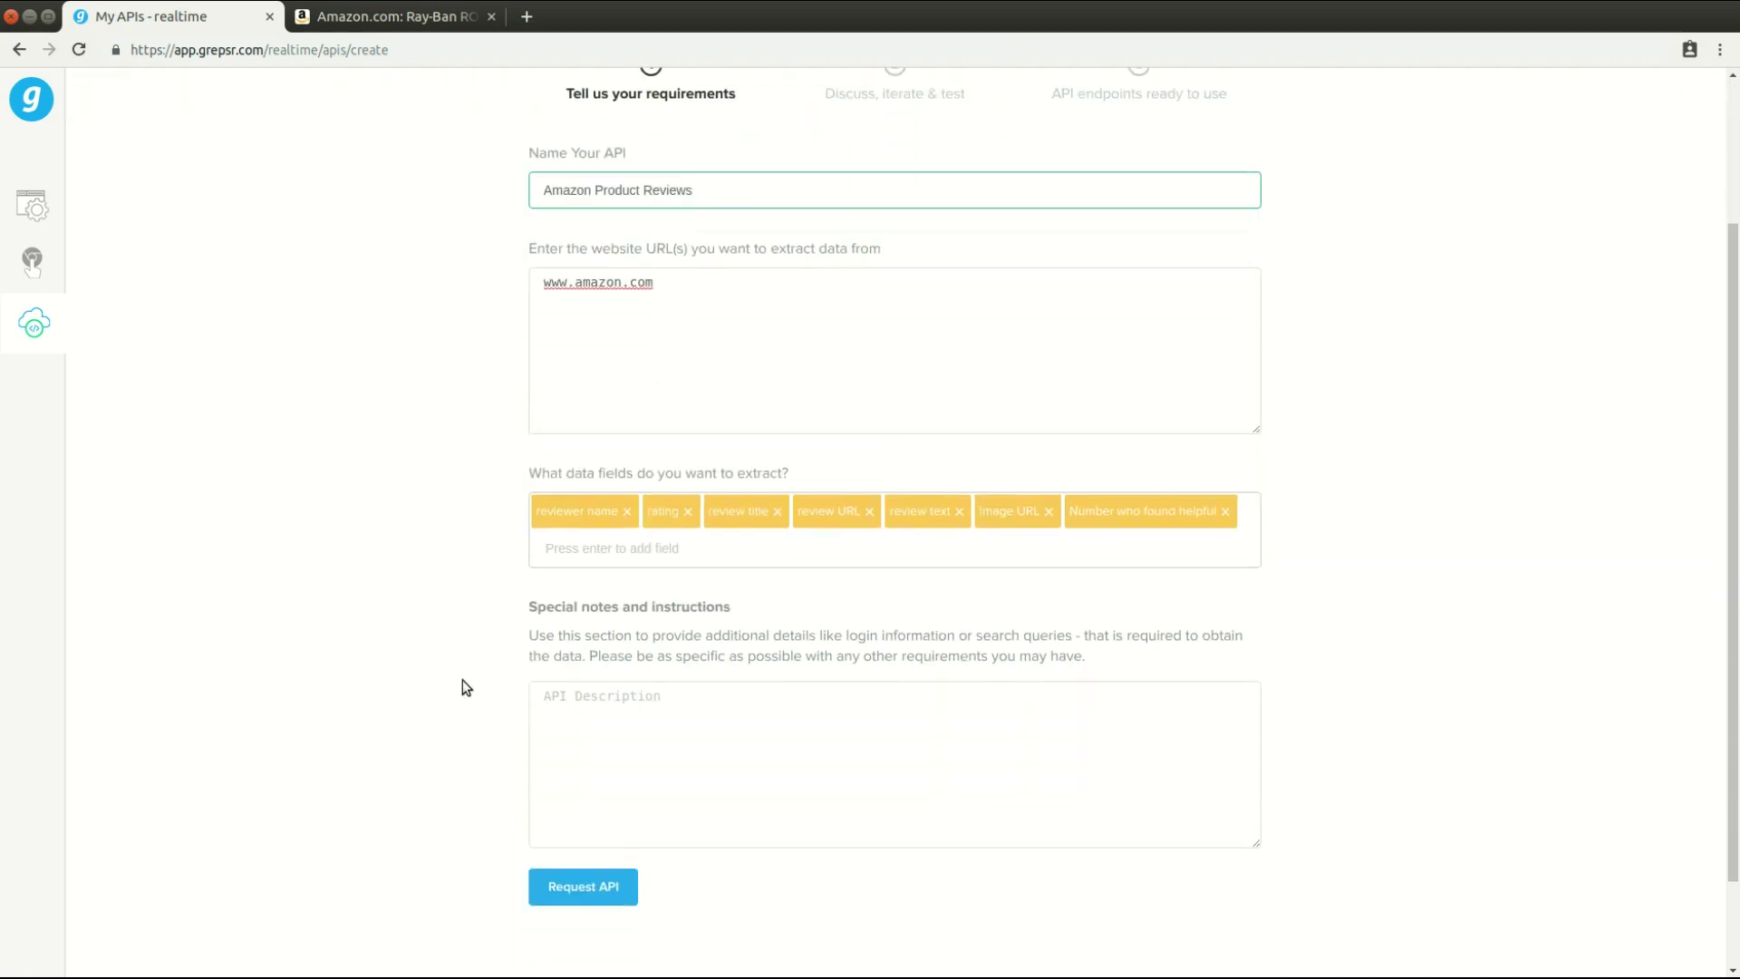
scroll(463, 681, down, 1)
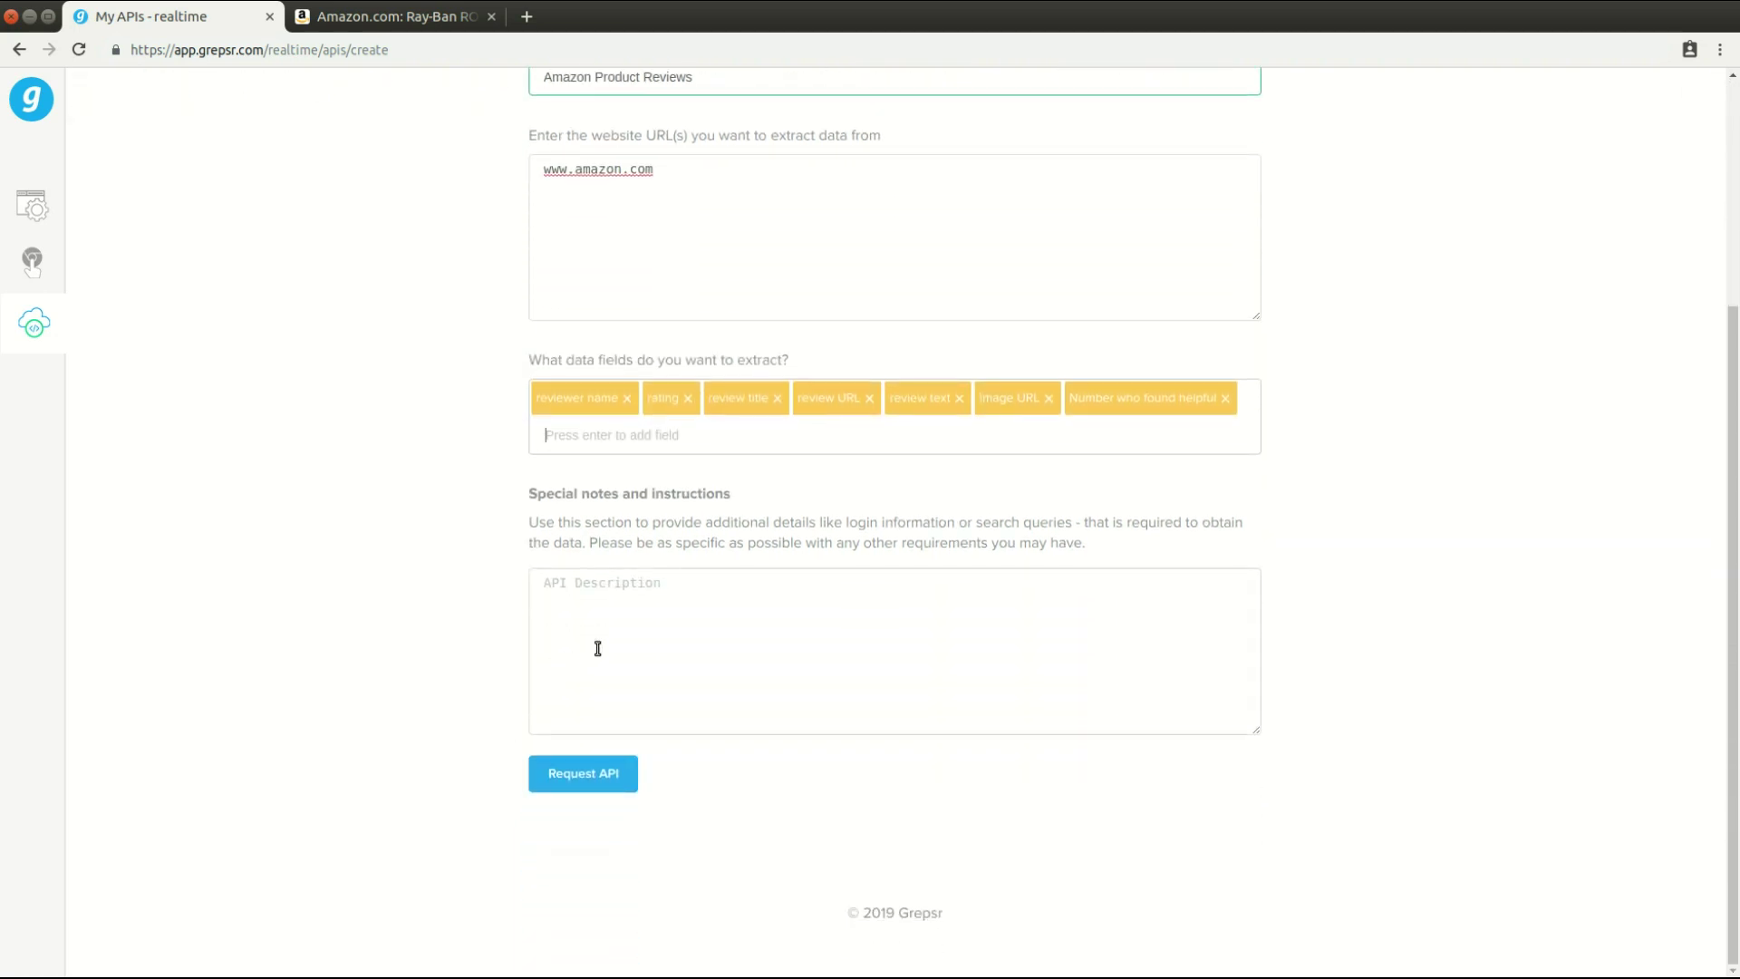
click(642, 607)
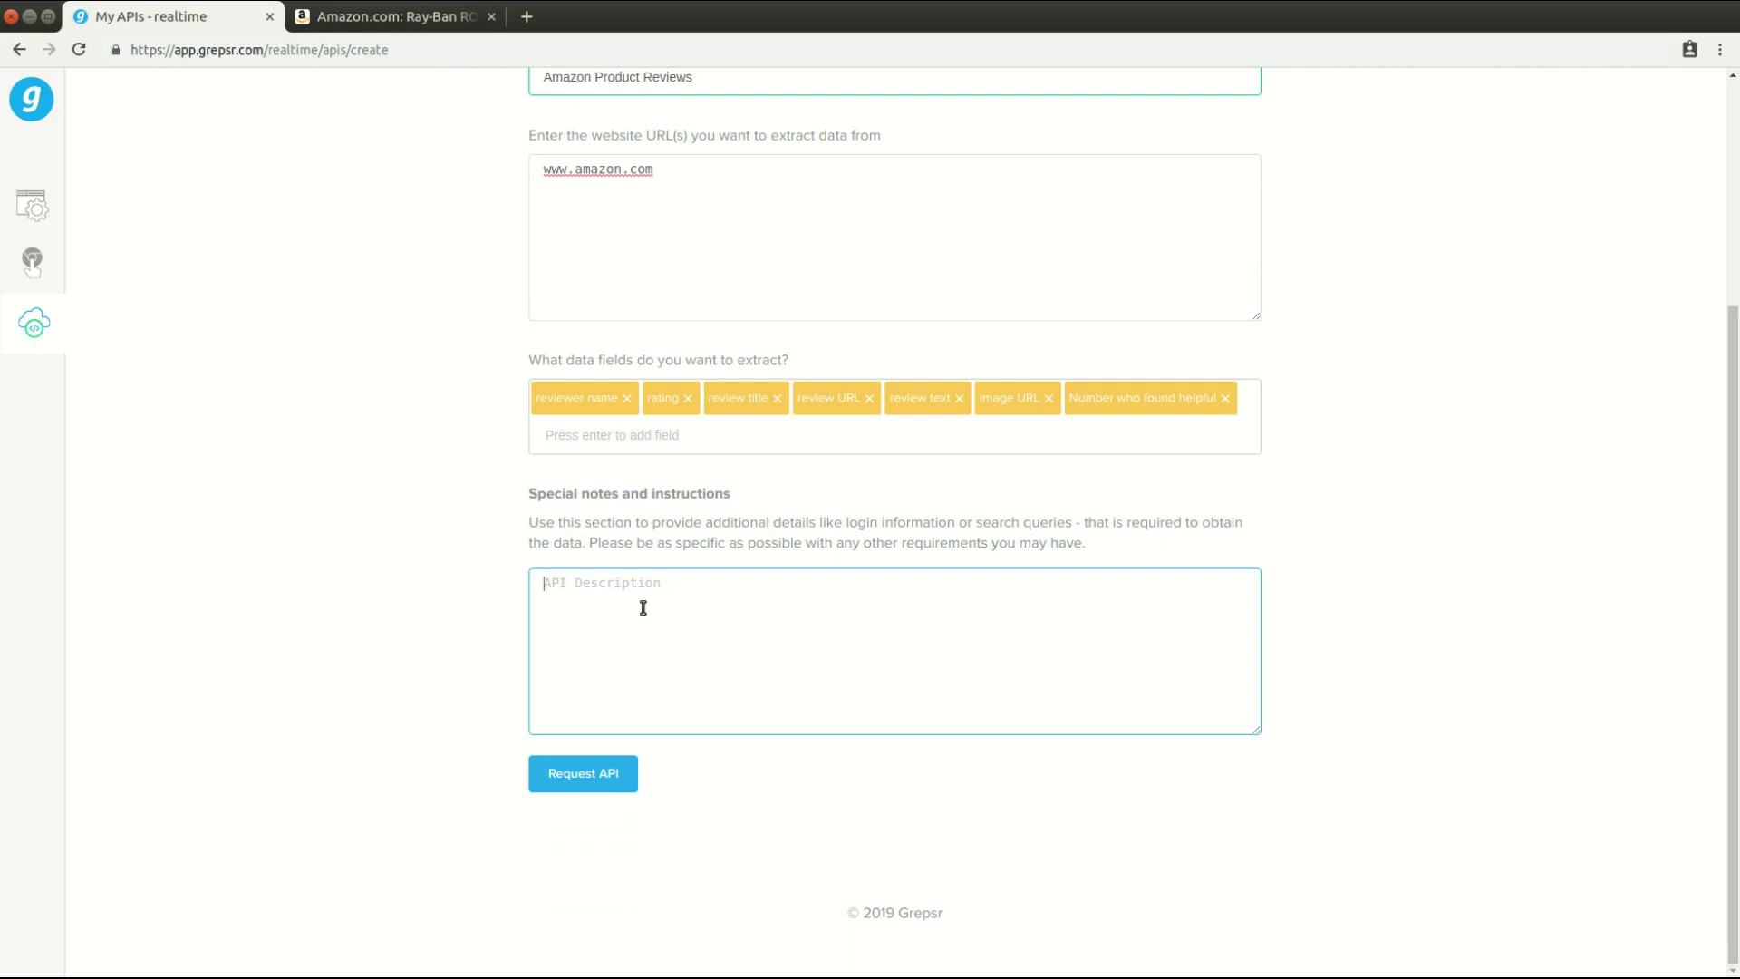
text(ASIN as one of the parameters.)
key(Return)
text(Only the la)
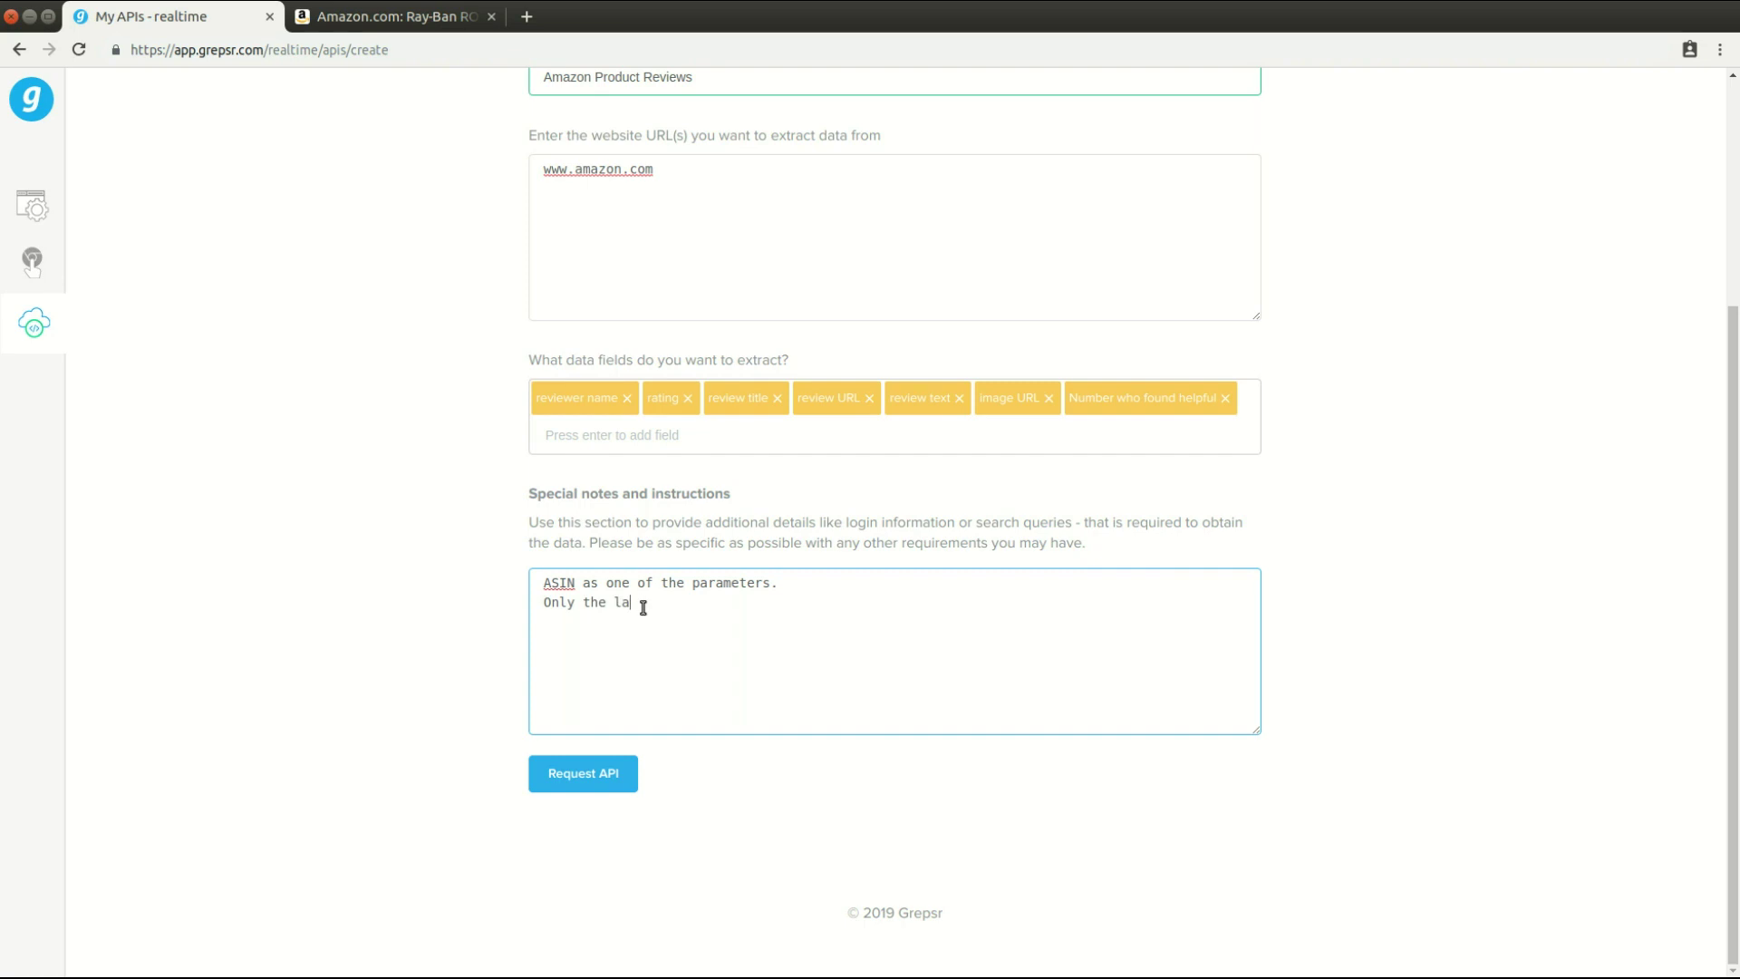
text(test 50 reviews.)
scroll(496, 603, up, 4)
scroll(496, 603, down, 3)
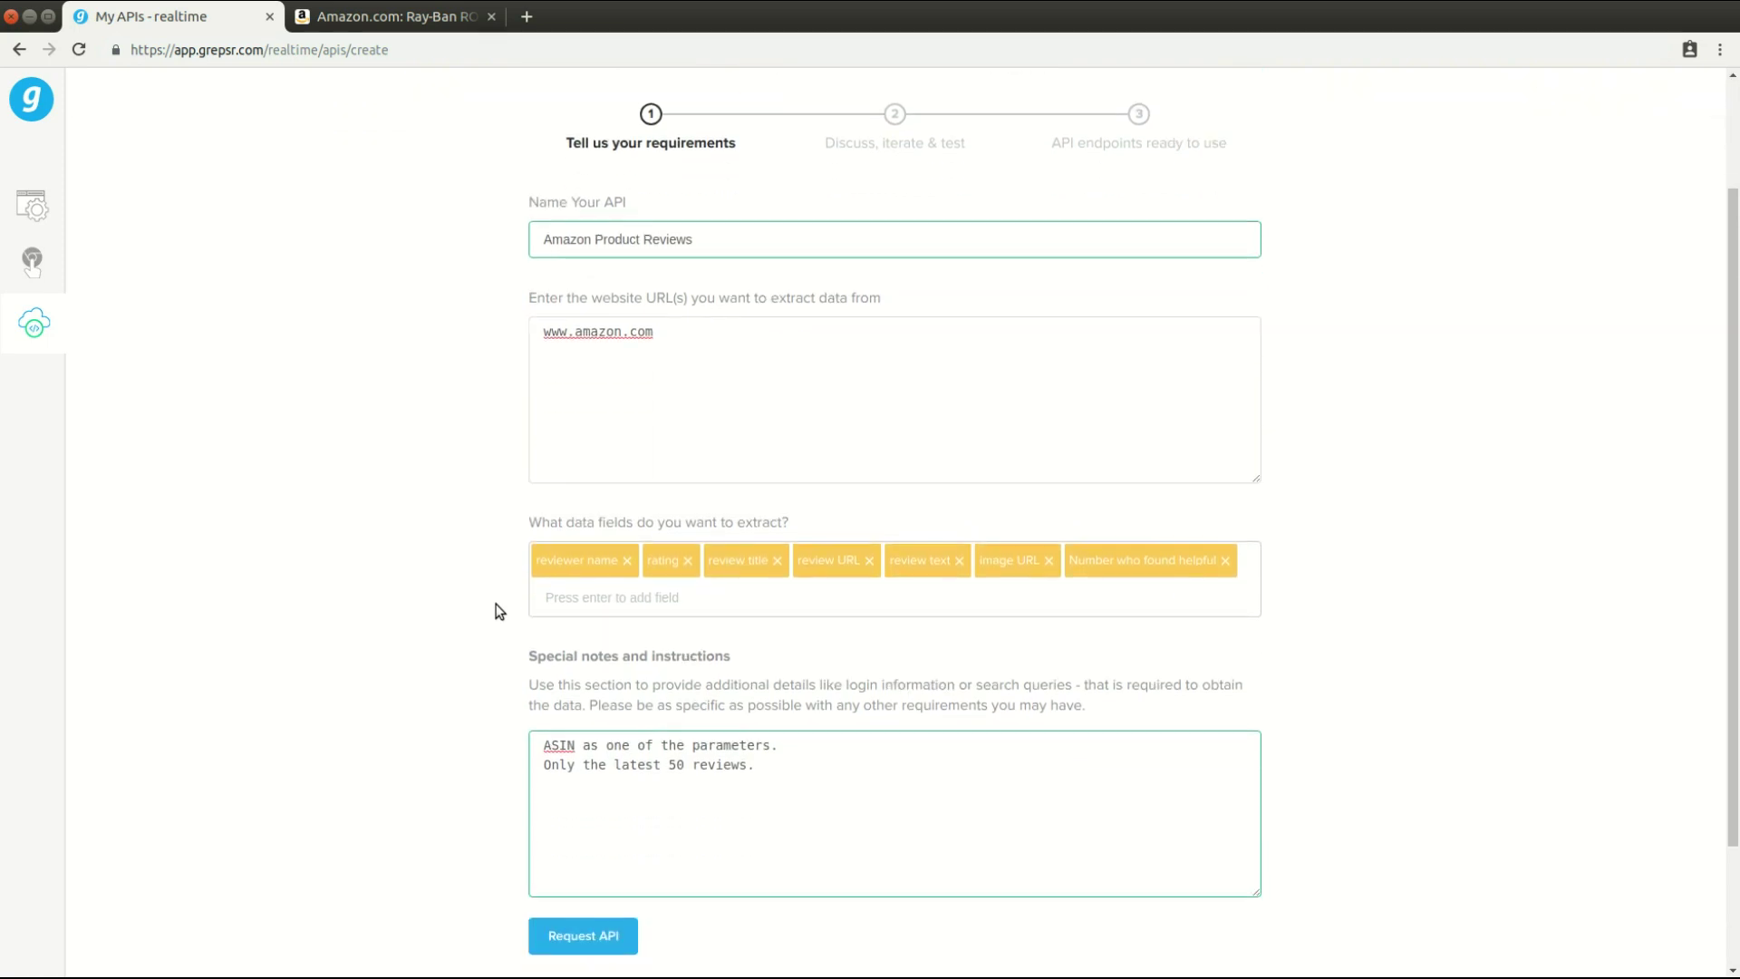
Submit the Amazon Product Reviews request and go back to the My APIs list
click(586, 776)
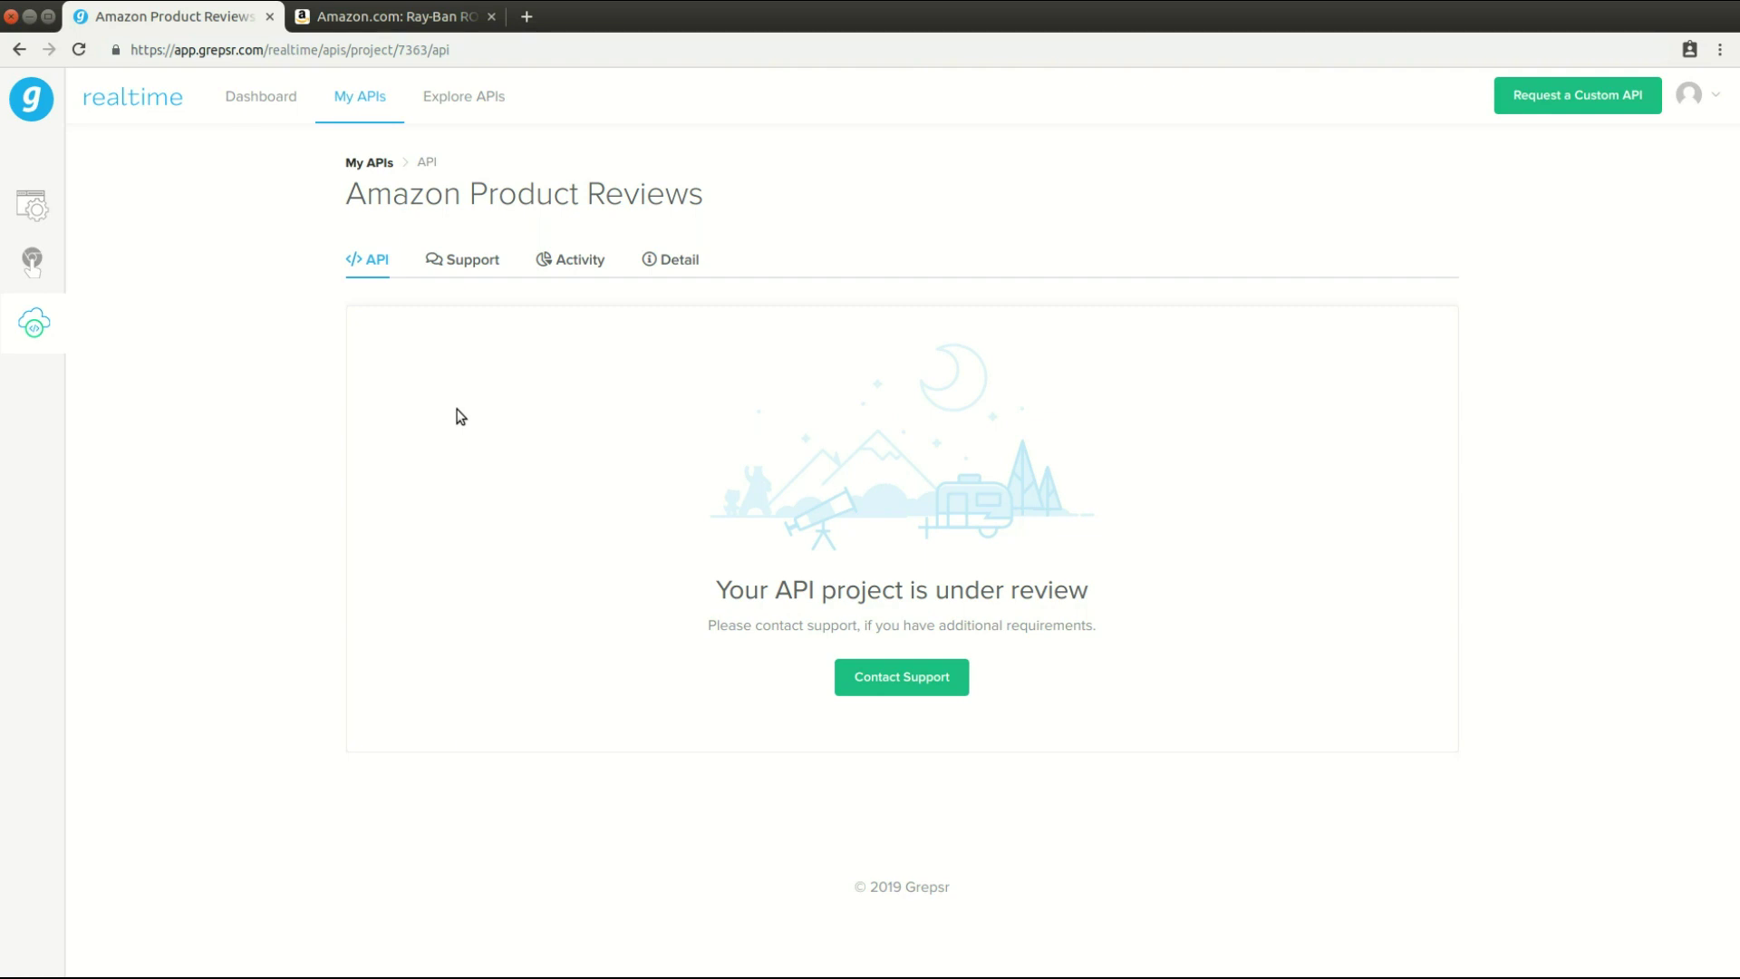
click(376, 162)
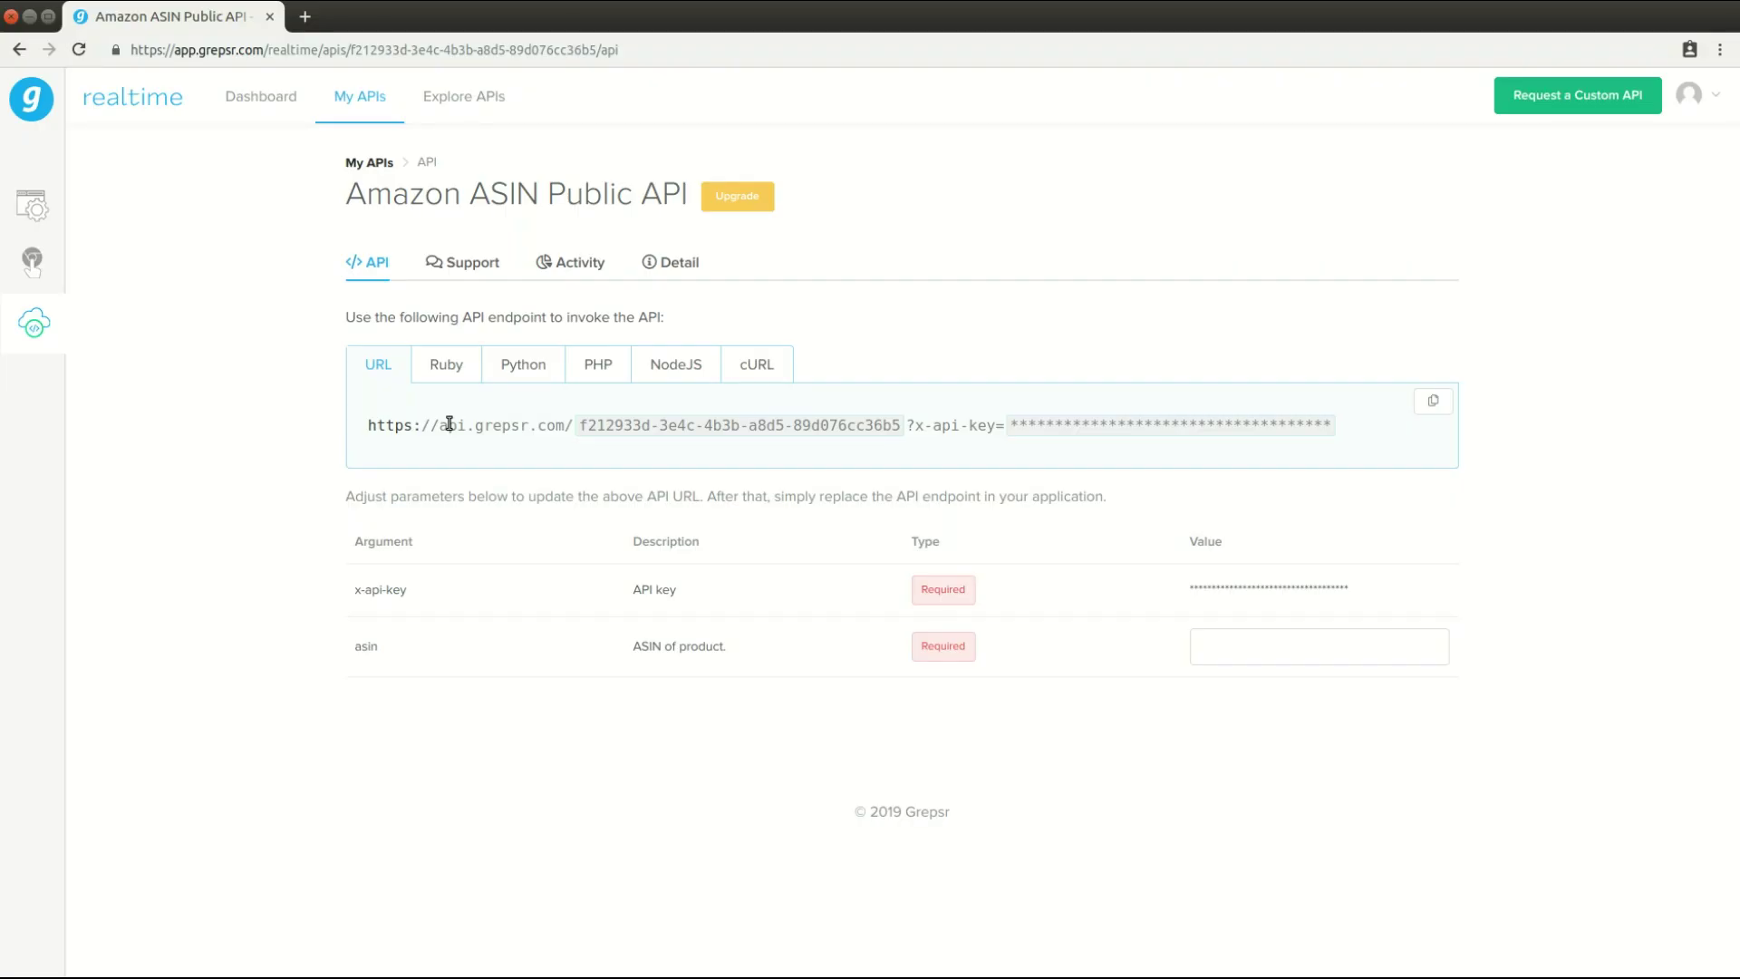
View the Amazon ASIN Public API's Activity stats: 2 requests and 2.0 bytes usage
click(566, 271)
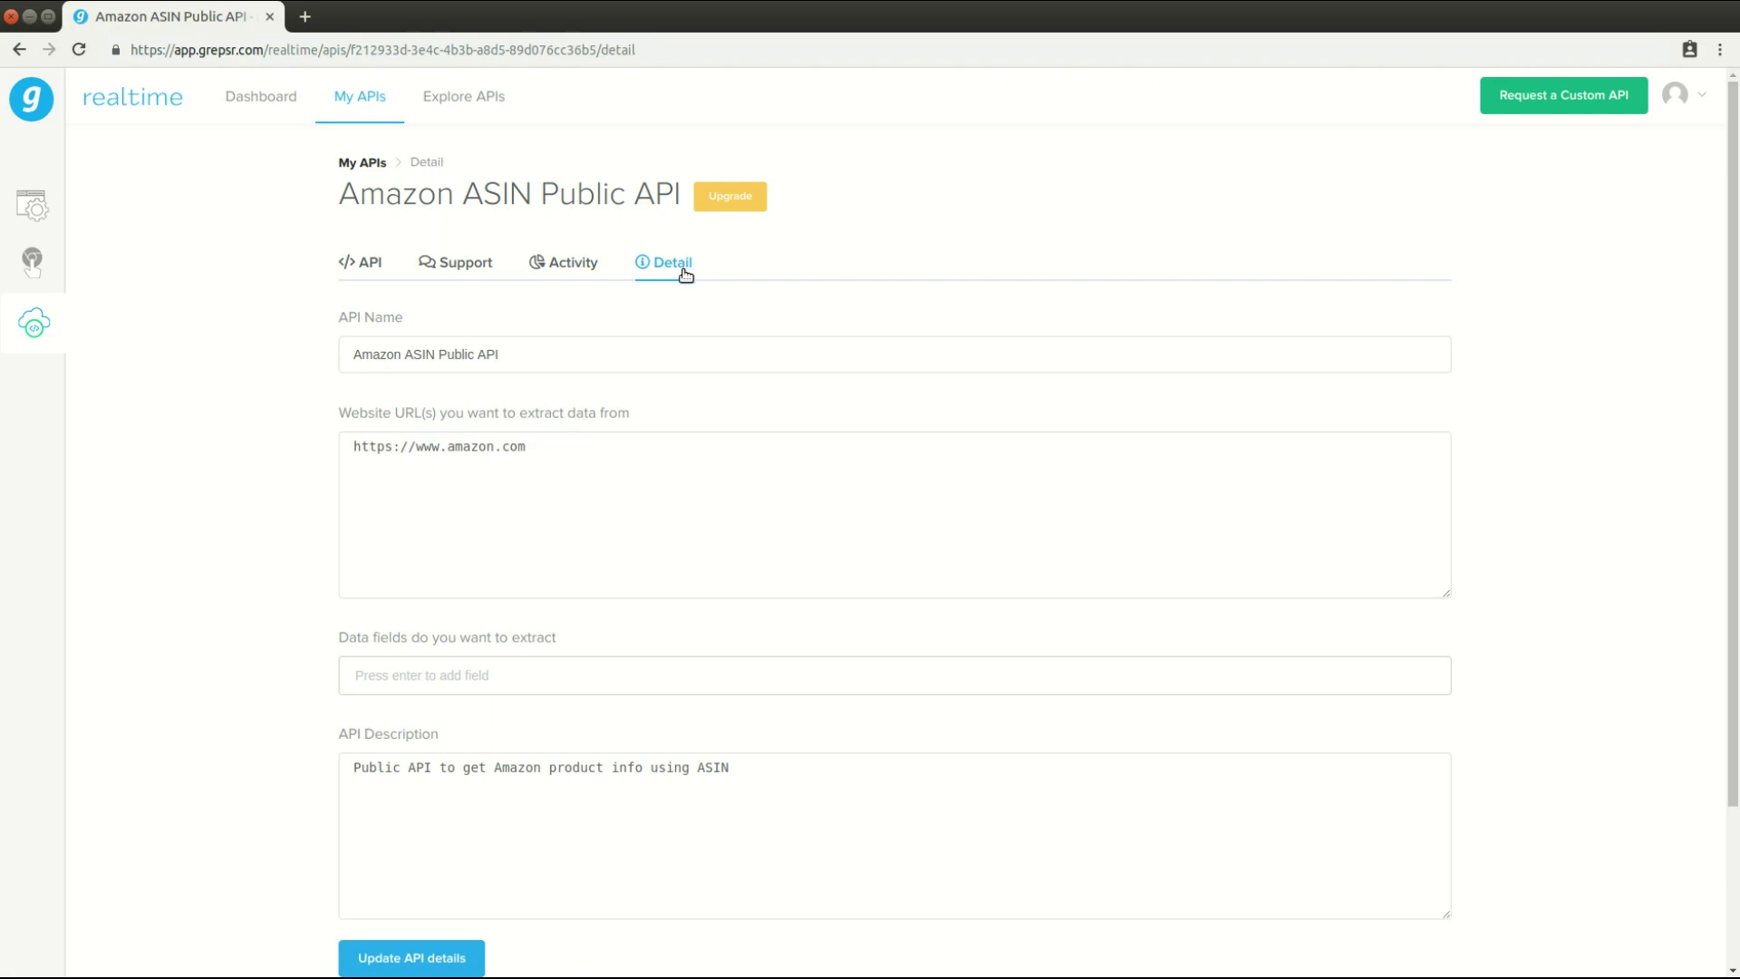
Check the API Name and Data fields, then save the Amazon ASIN Public API details unchanged
click(535, 361)
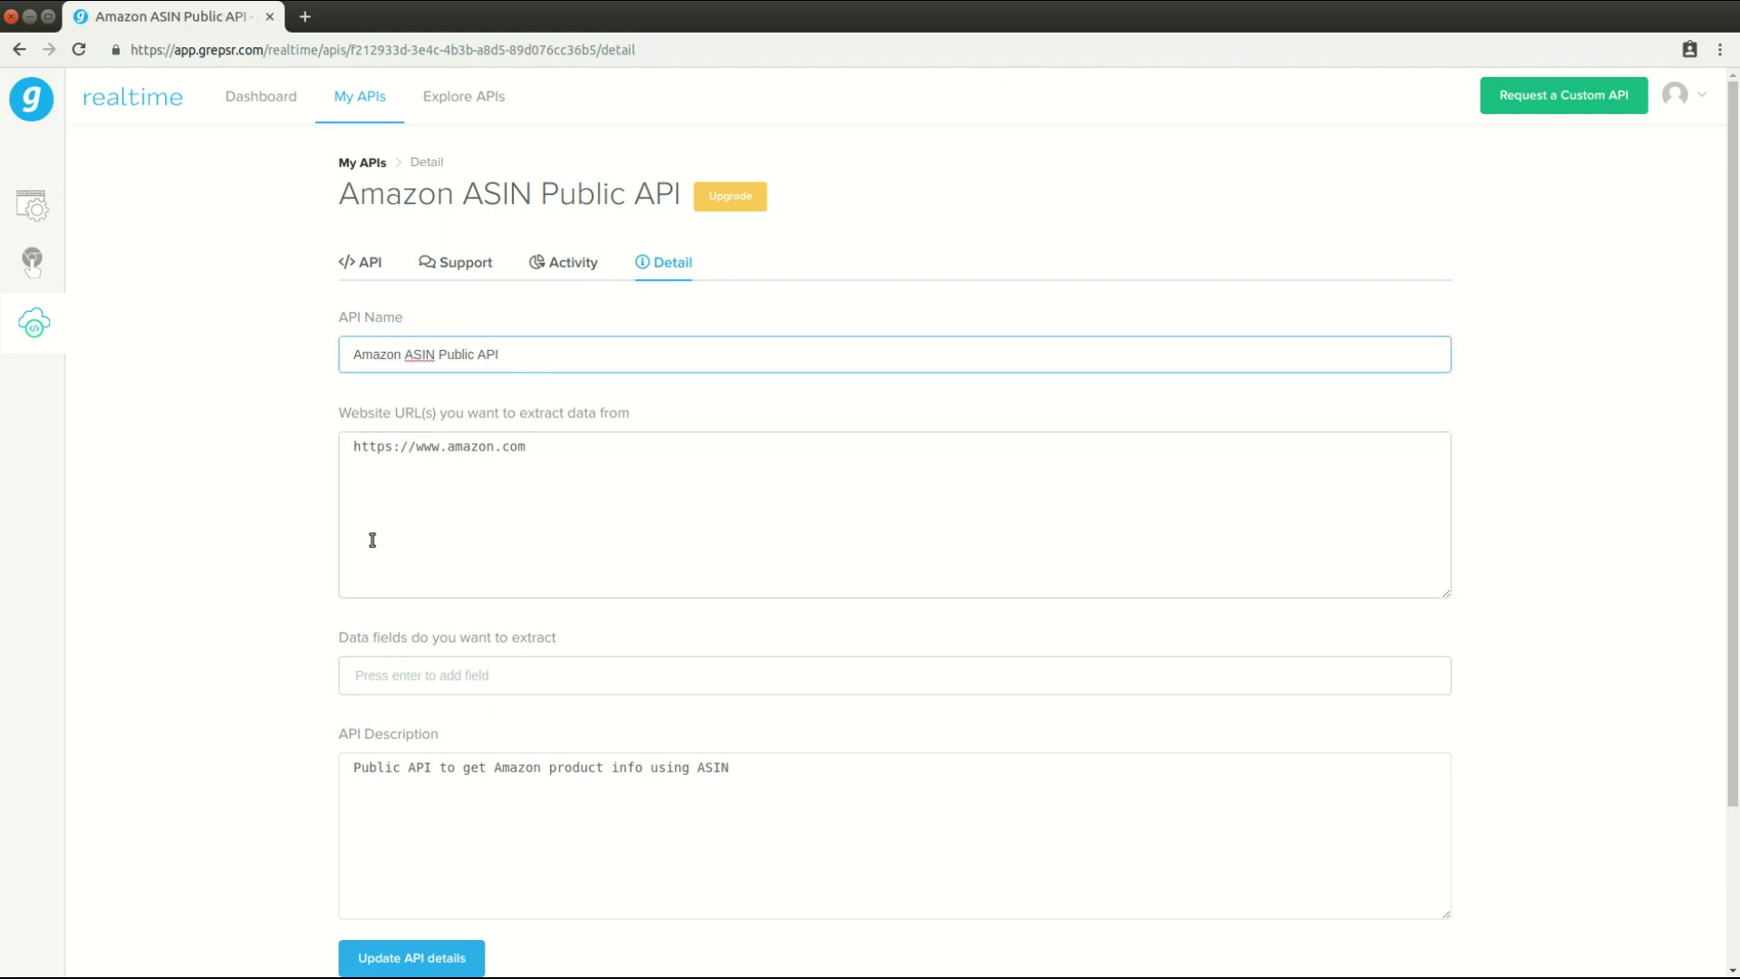
click(392, 678)
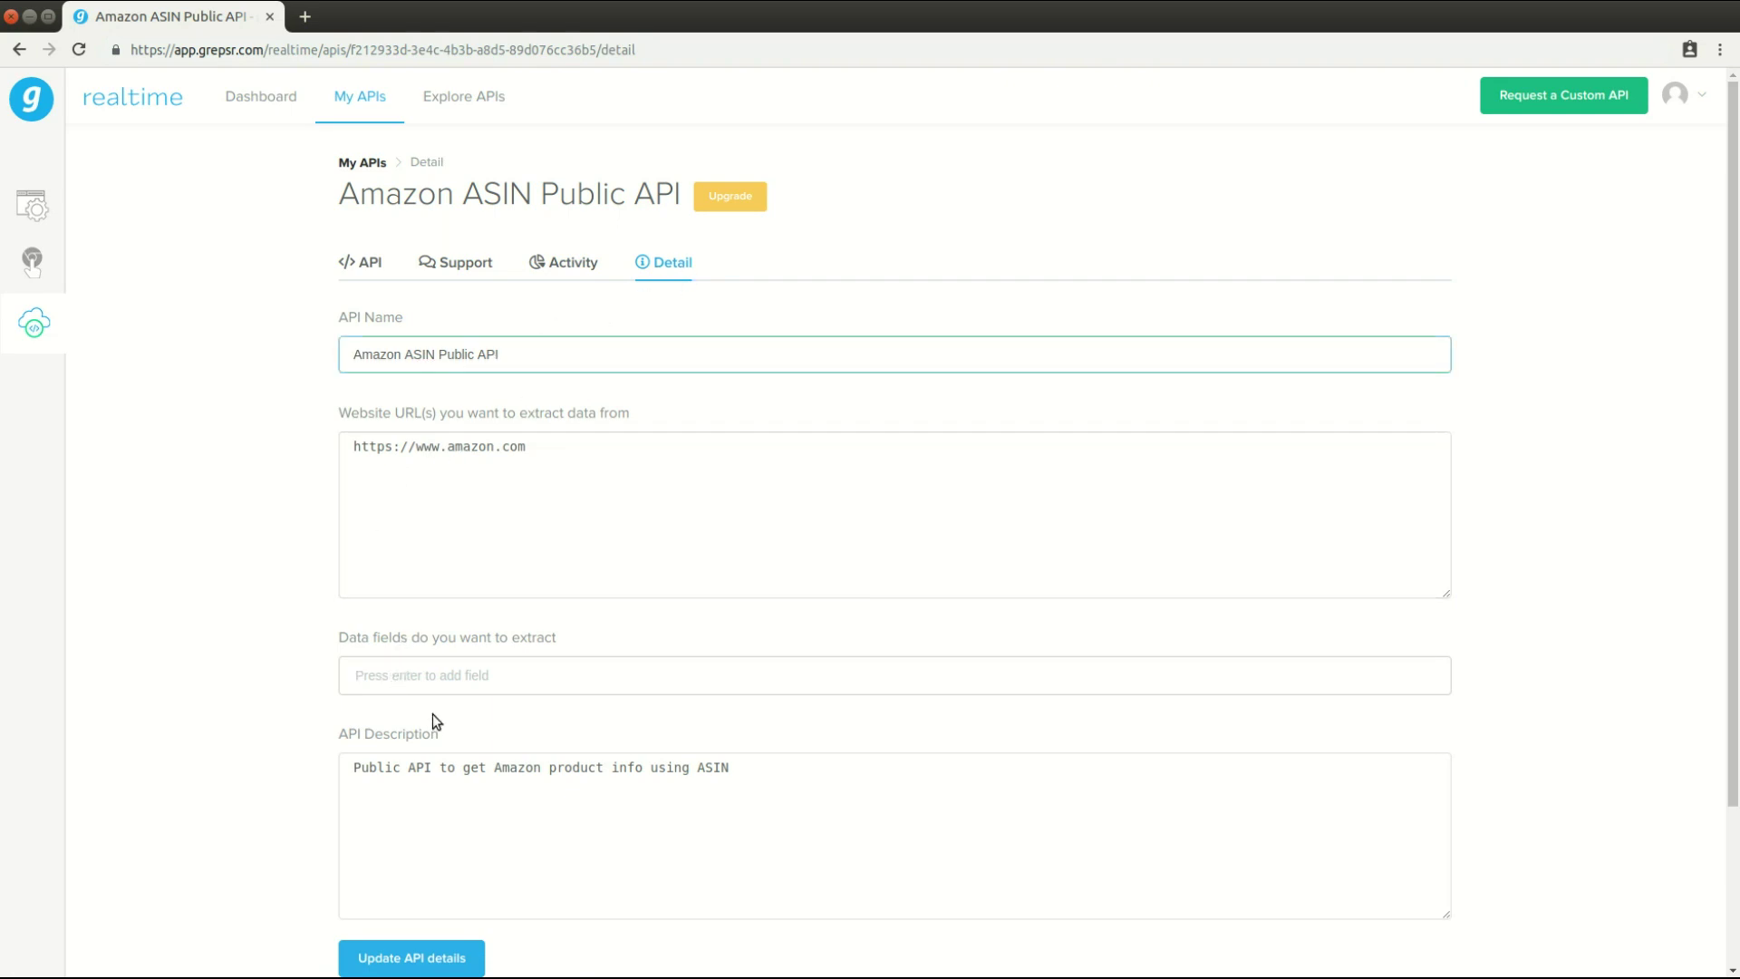
click(398, 959)
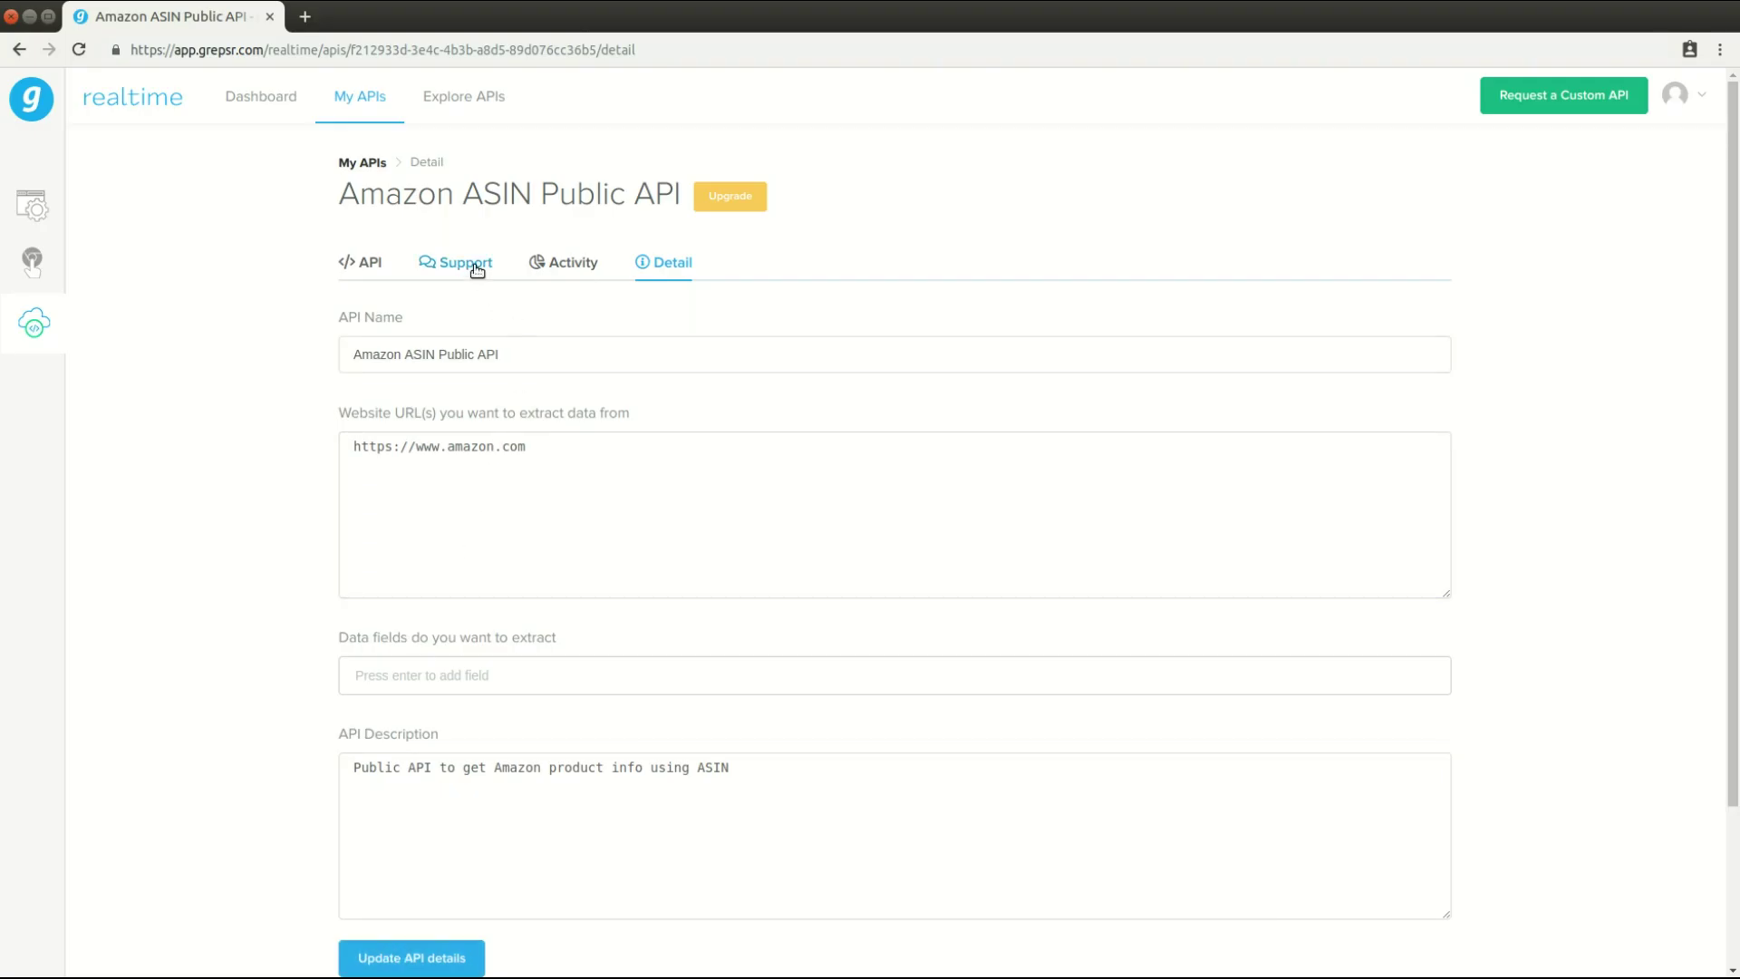
Start a support conversation reading 'Hi, I'd like to add more fields.' and 'Thanks.'
click(477, 267)
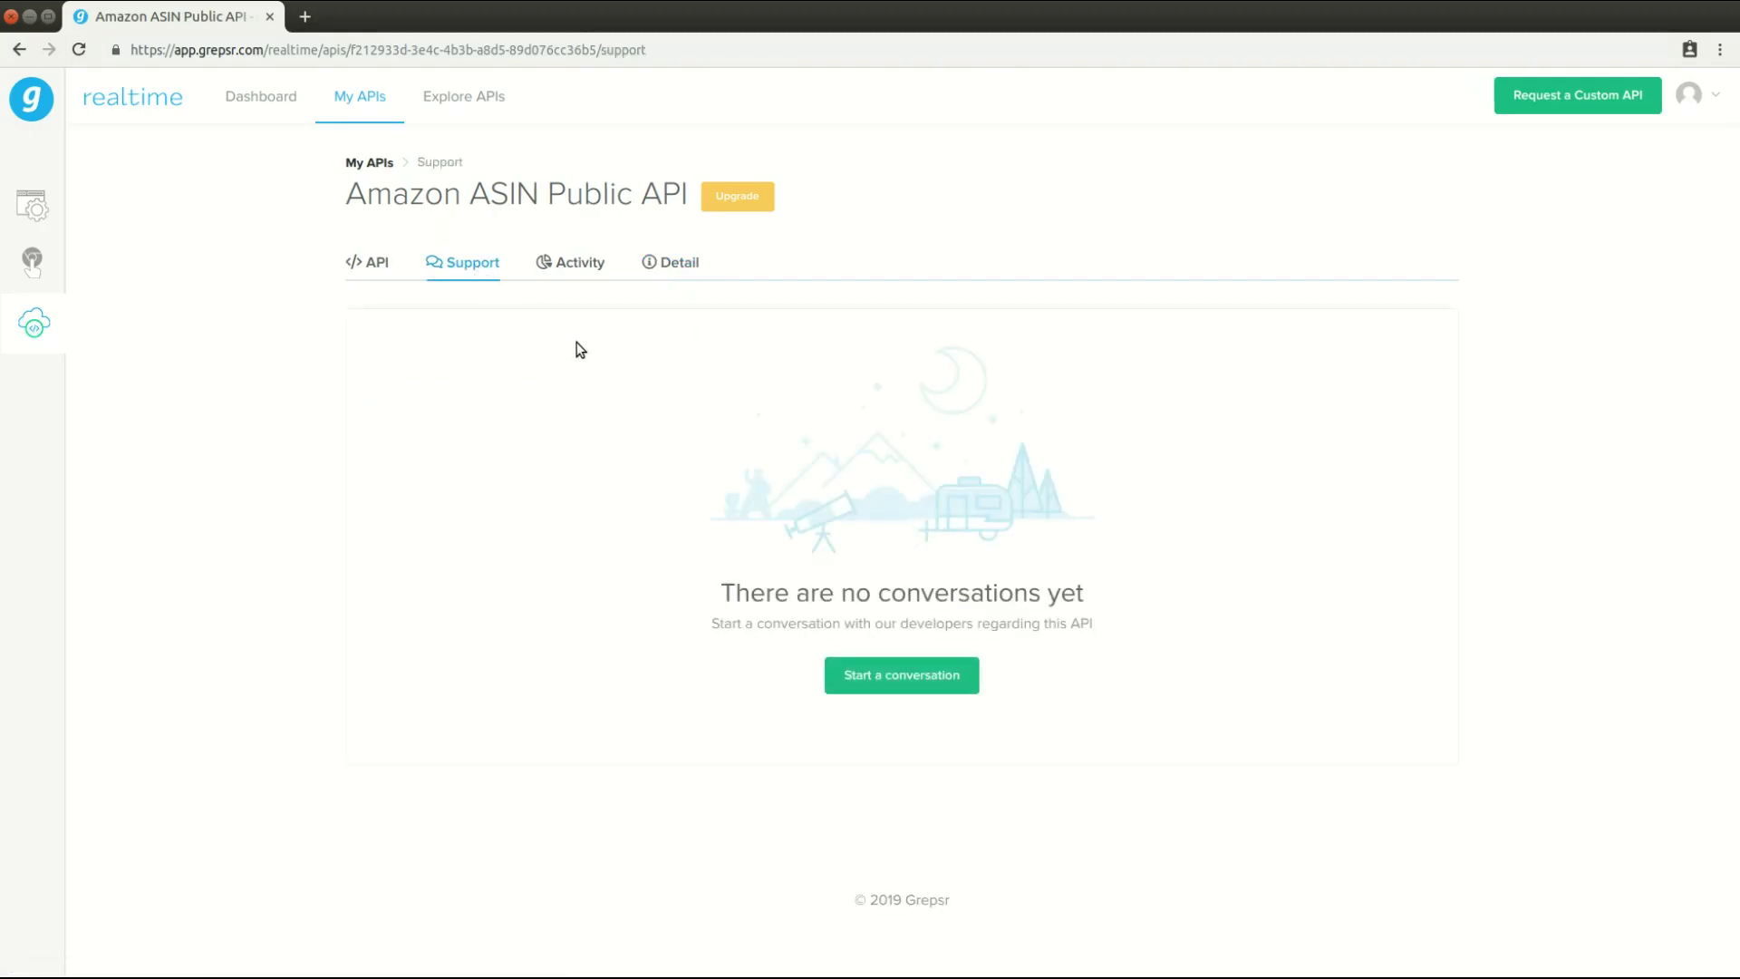
click(893, 684)
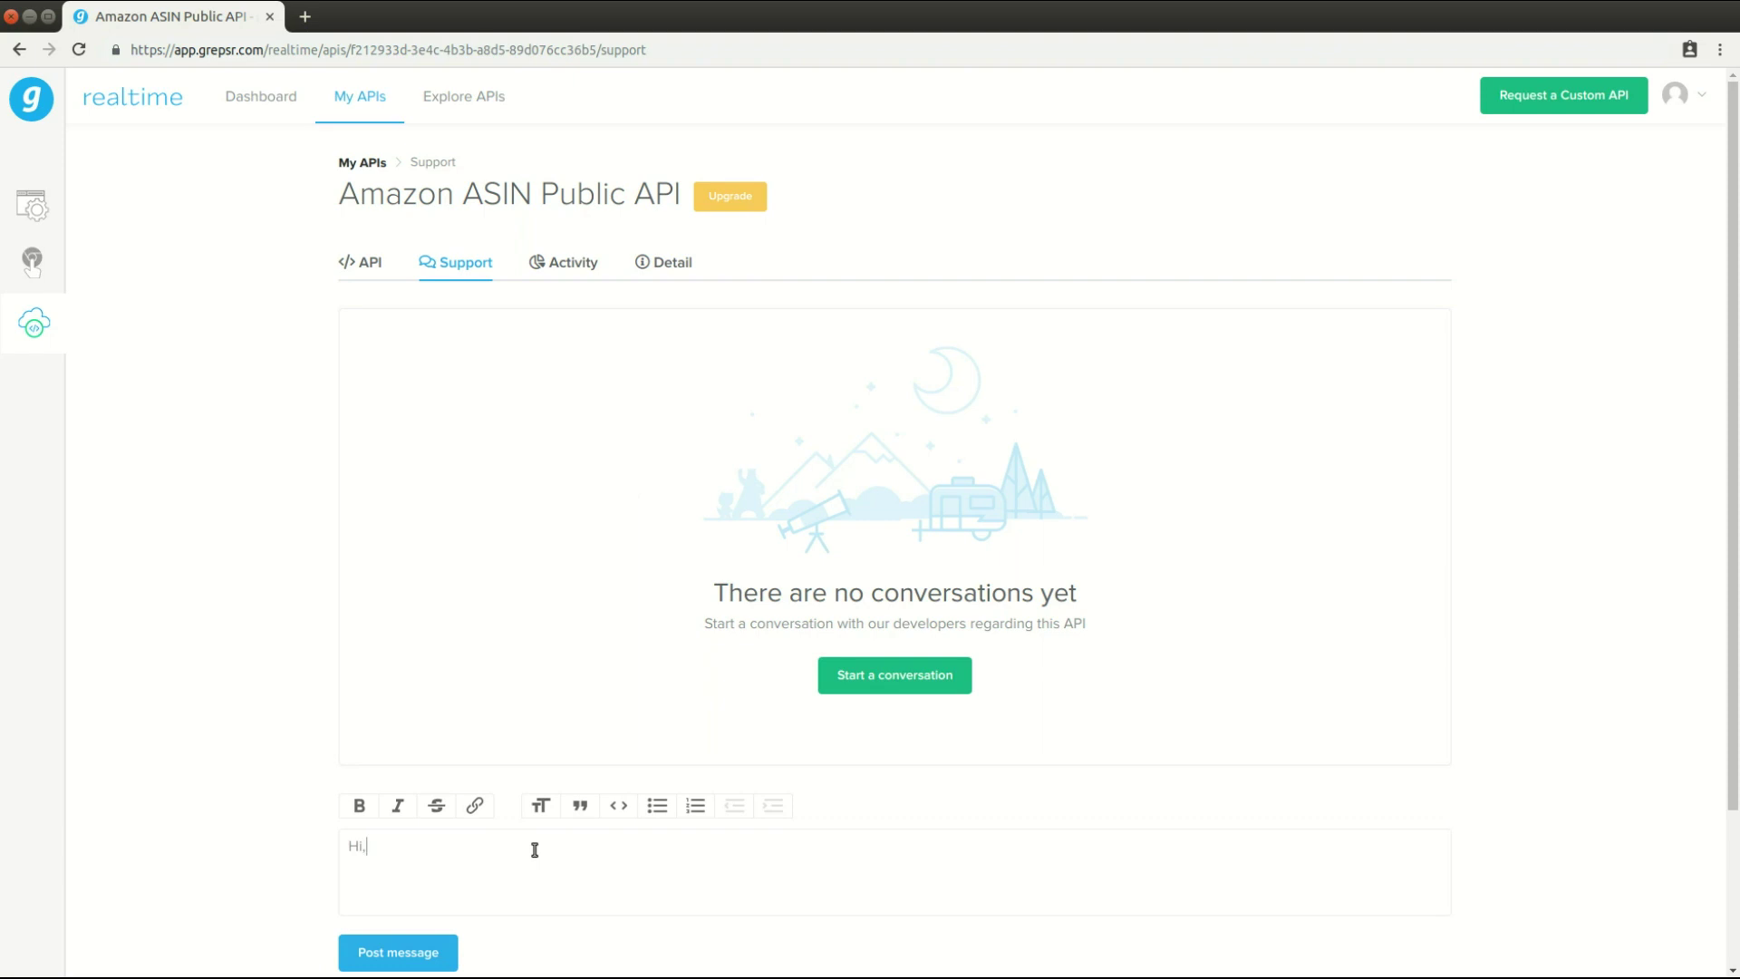
text(Hi, I'd like to add more fiel)
text(ds.)
key(Return)
text(Thanks.)
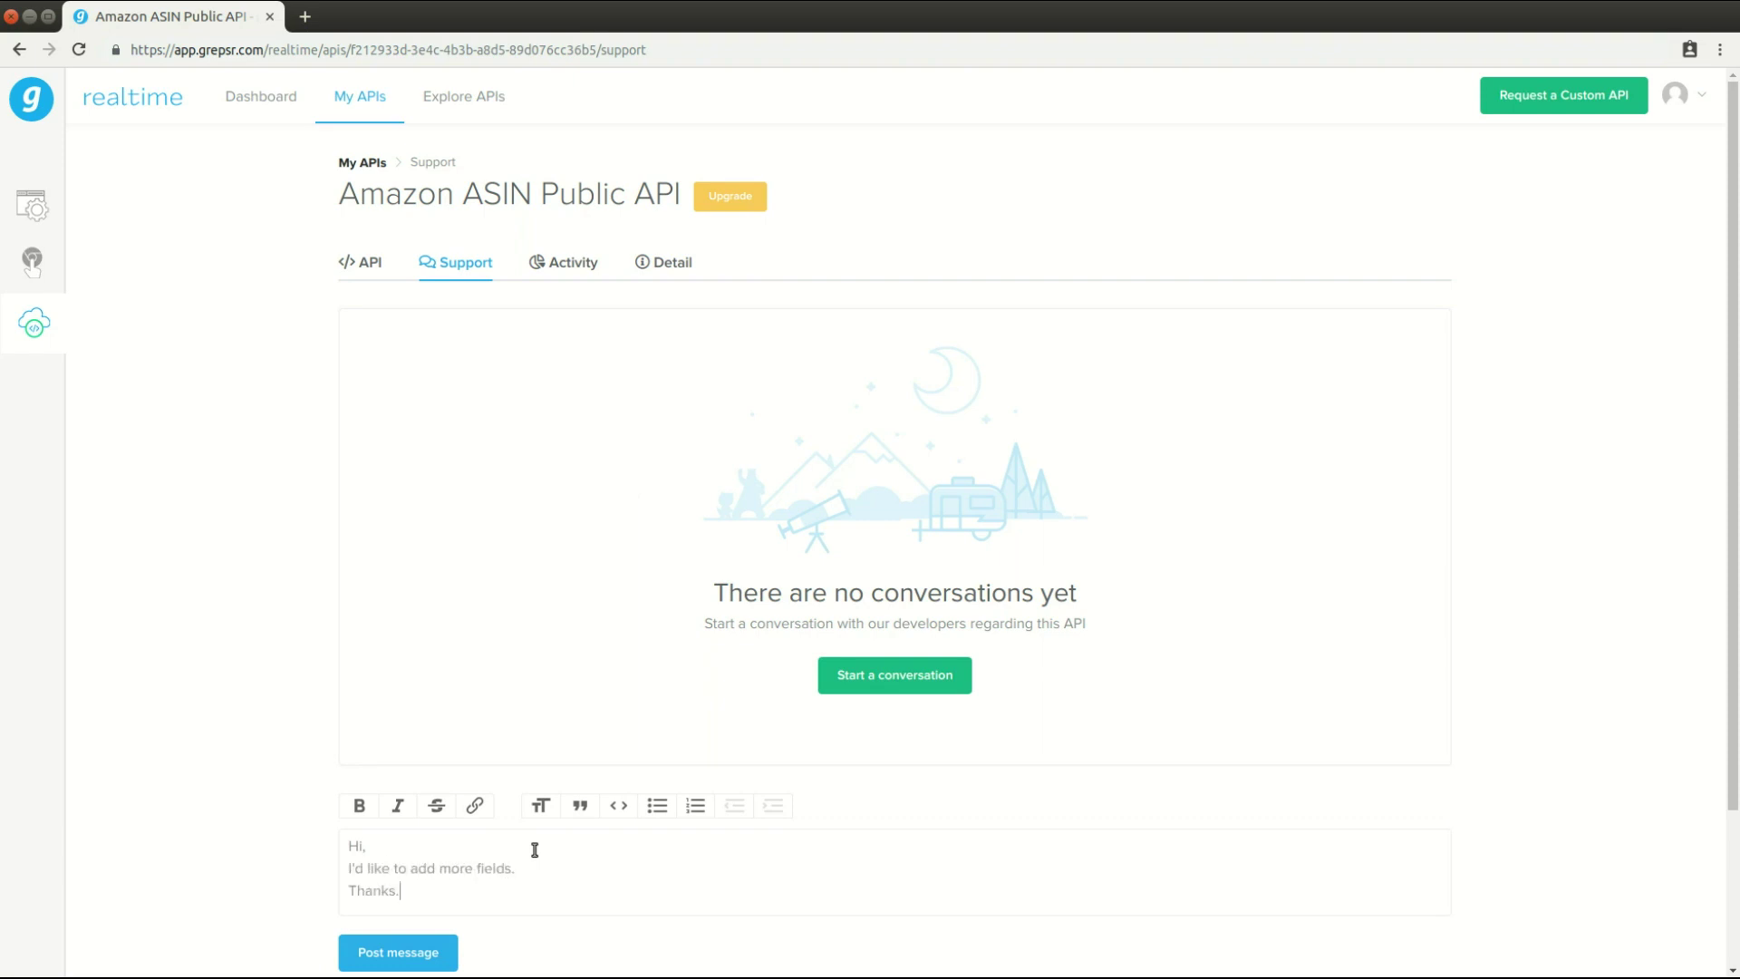